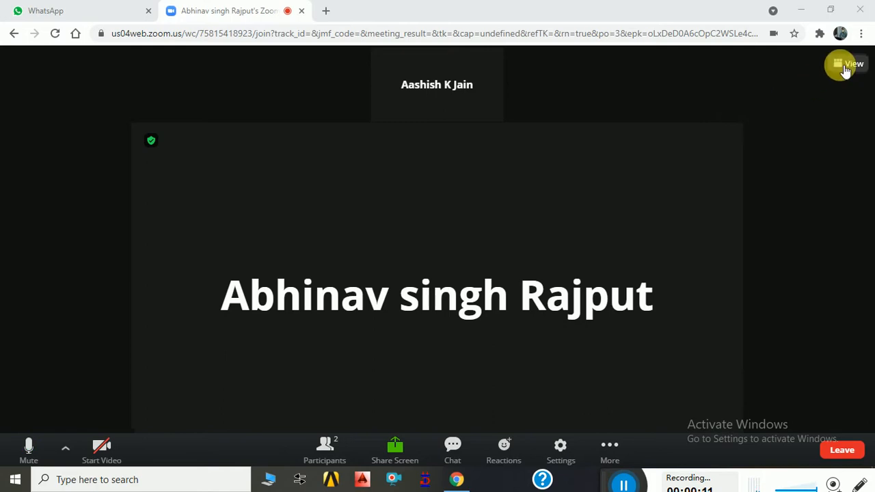
- Display the shared screen in full screen with the standard layout and minimise the floating speaker thumbnail
{"action": "left_click", "coordinate": [846, 66]}
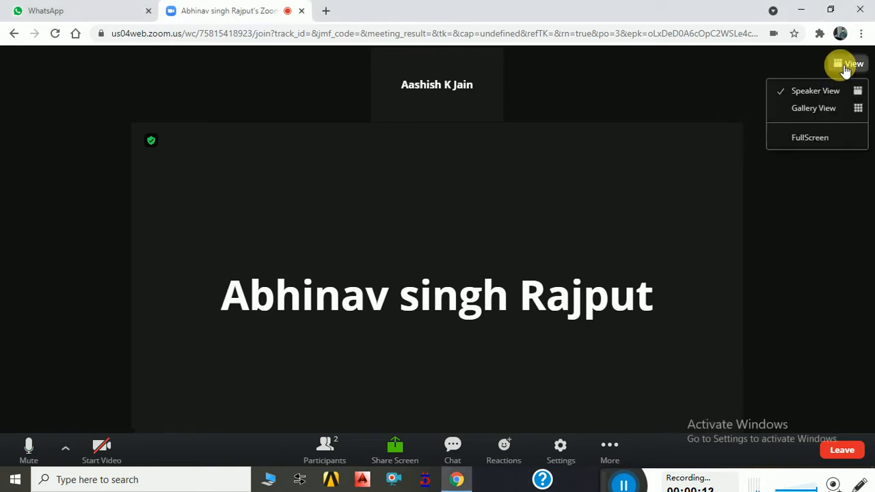
{"action": "left_click", "coordinate": [845, 66]}
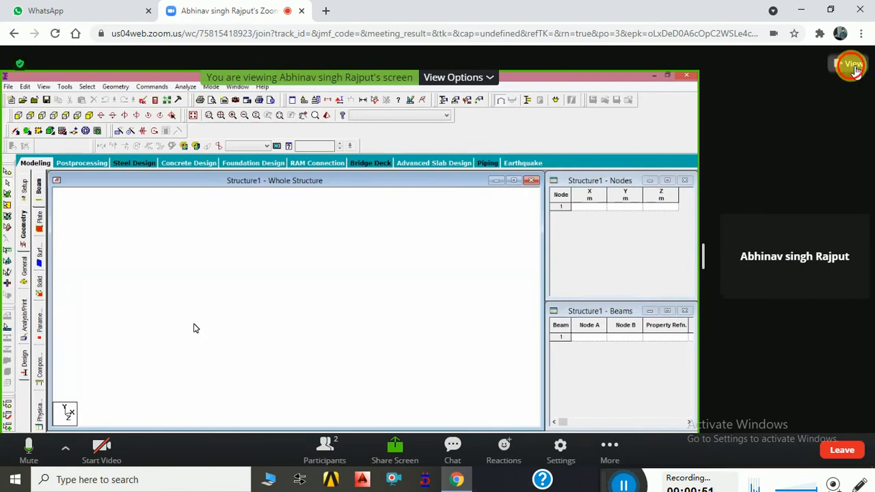
{"action": "left_click", "coordinate": [853, 64]}
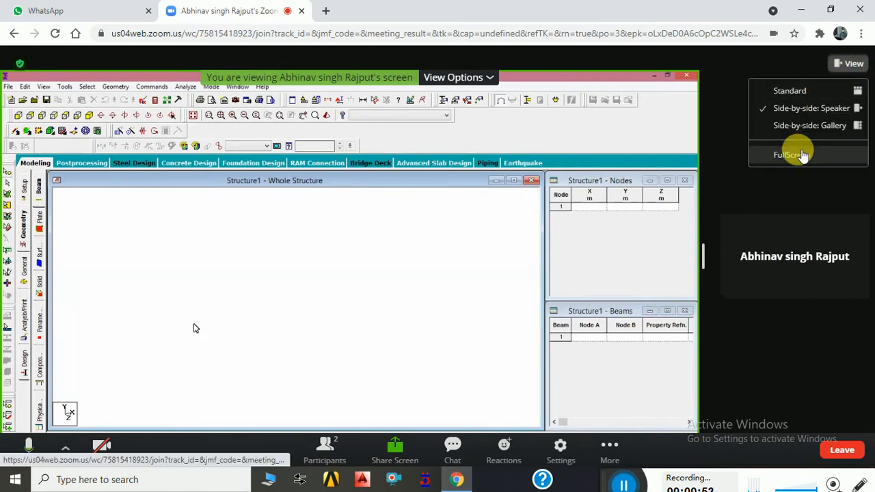
{"action": "left_click", "coordinate": [803, 156]}
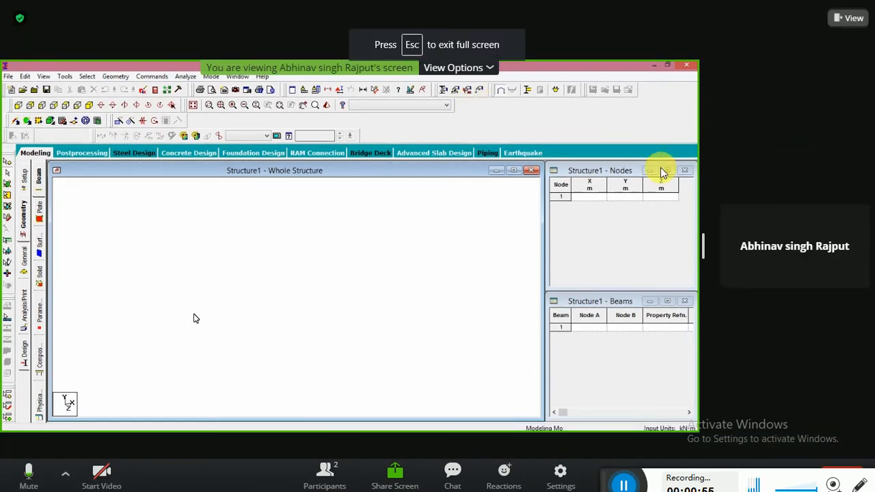
{"action": "left_click", "coordinate": [856, 19]}
{"action": "left_click", "coordinate": [799, 44]}
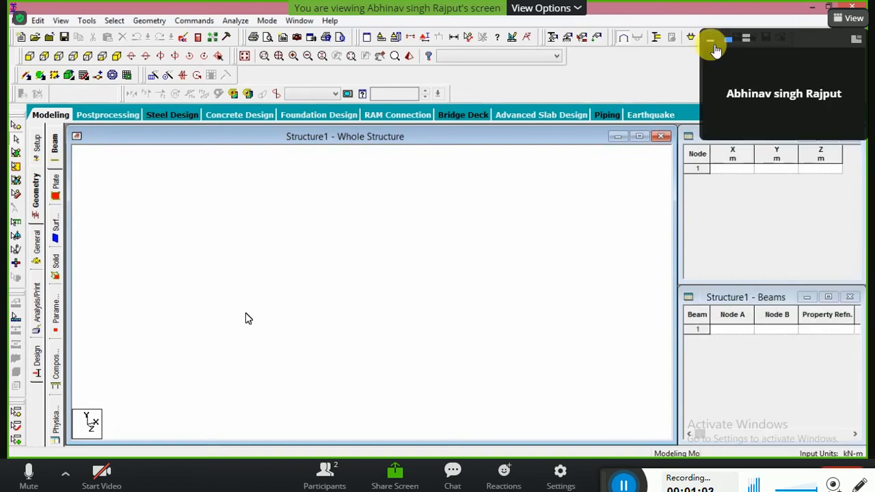
{"action": "left_click", "coordinate": [712, 41]}
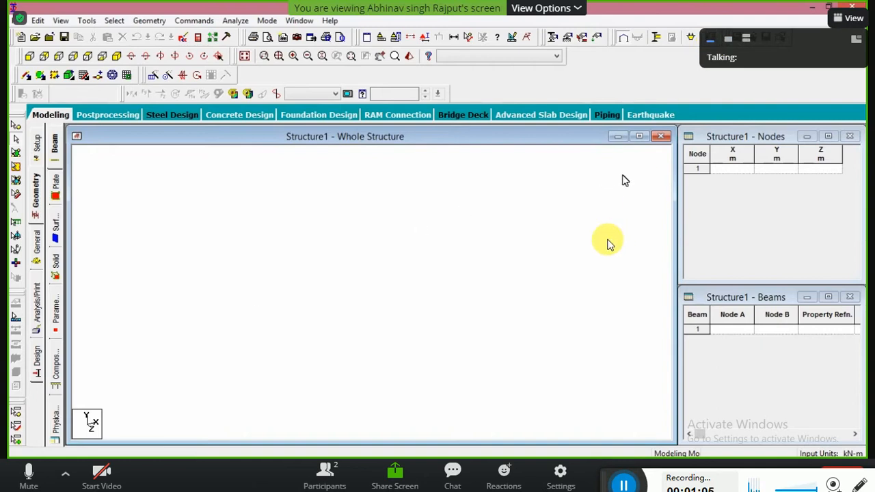
- Enter node 1 at (0, 0, 0) and node 2 at (3, 0, 0) m in the node table and show the front view
{"action": "left_click", "coordinate": [719, 171]}
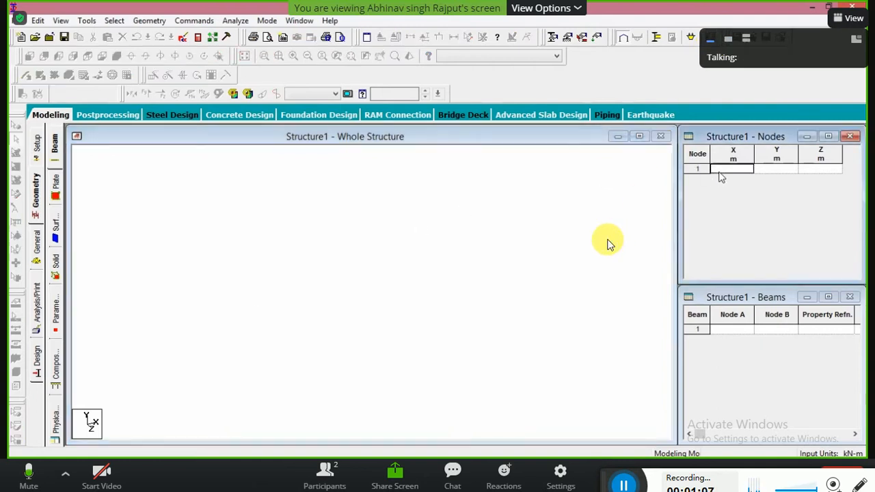
{"action": "type", "text": "0"}
{"action": "key", "text": "Tab"}
{"action": "key", "text": "Tab"}
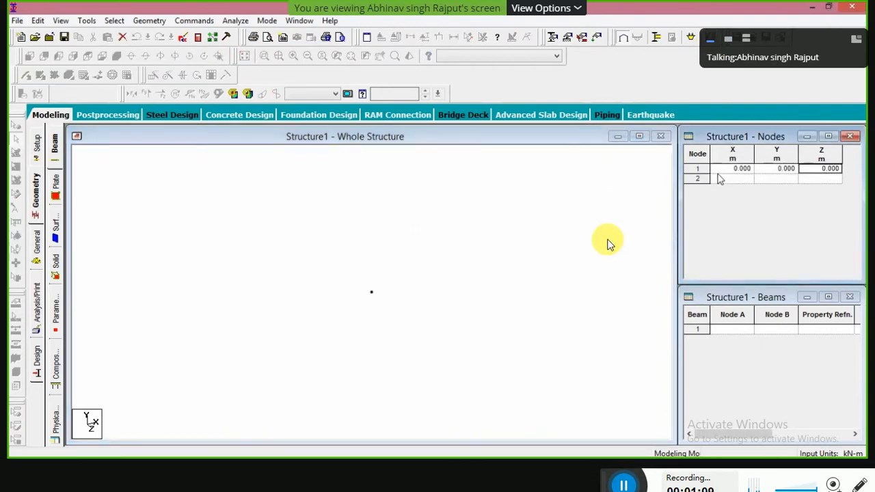
{"action": "left_click", "coordinate": [719, 178]}
{"action": "type", "text": "03"}
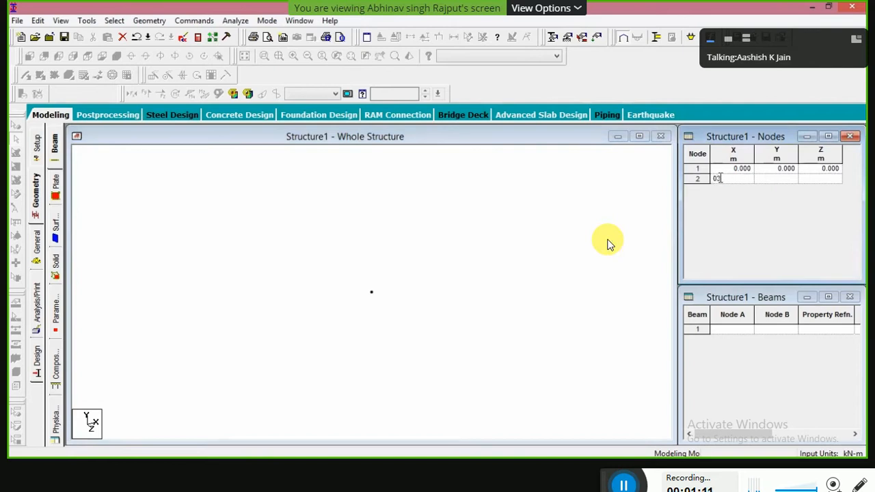
{"action": "key", "text": "Return"}
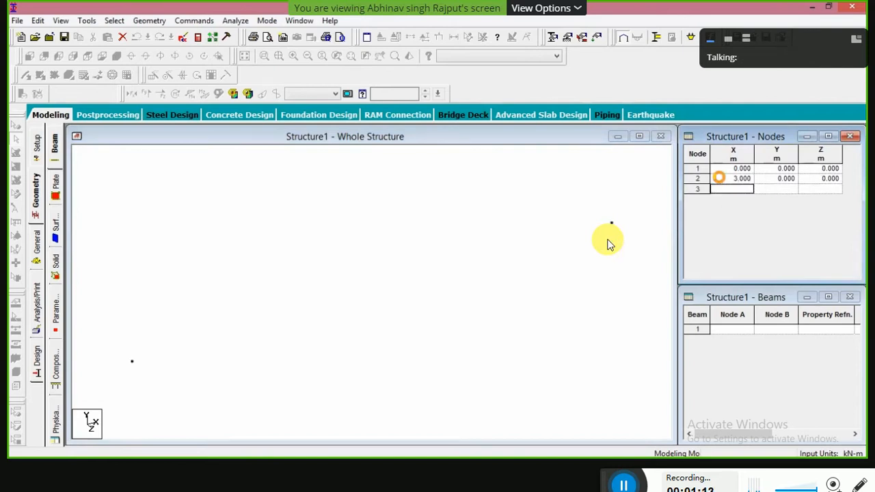
{"action": "left_click", "coordinate": [480, 250]}
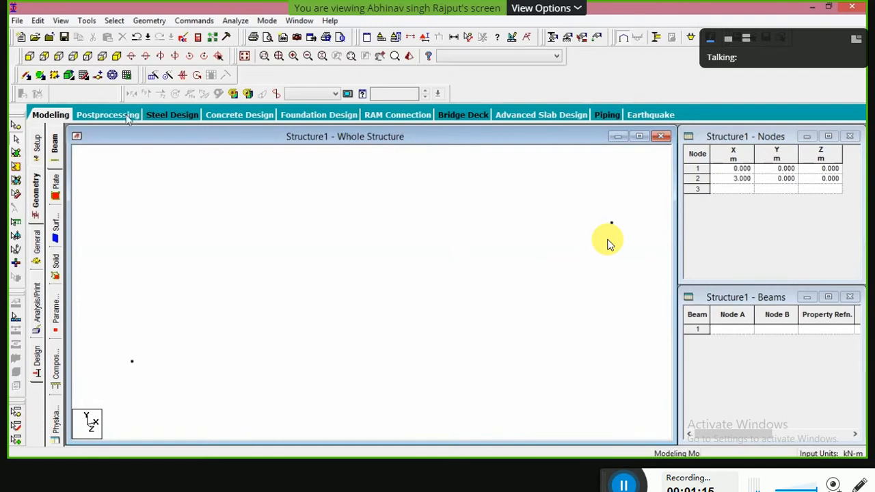
{"action": "left_click", "coordinate": [29, 57]}
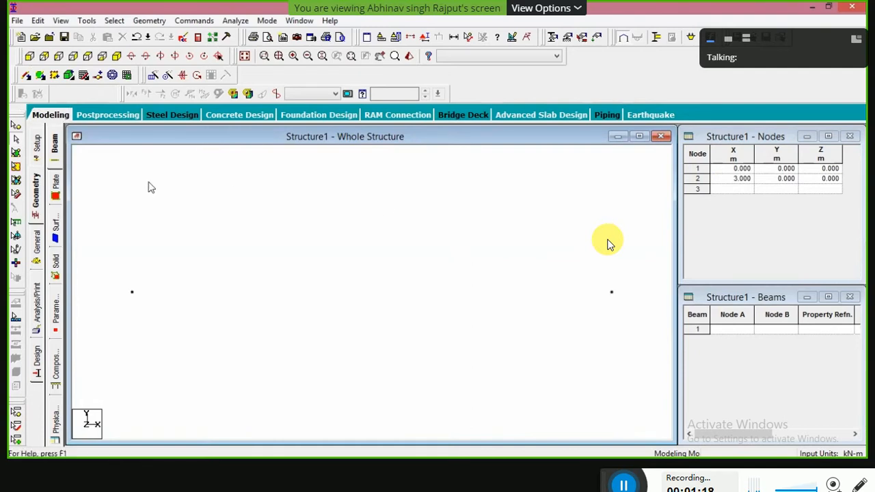
- Try a translational repeat of both nodes along Y with one step of -10 m and linked steps, and undo it
{"action": "left_click", "coordinate": [15, 125]}
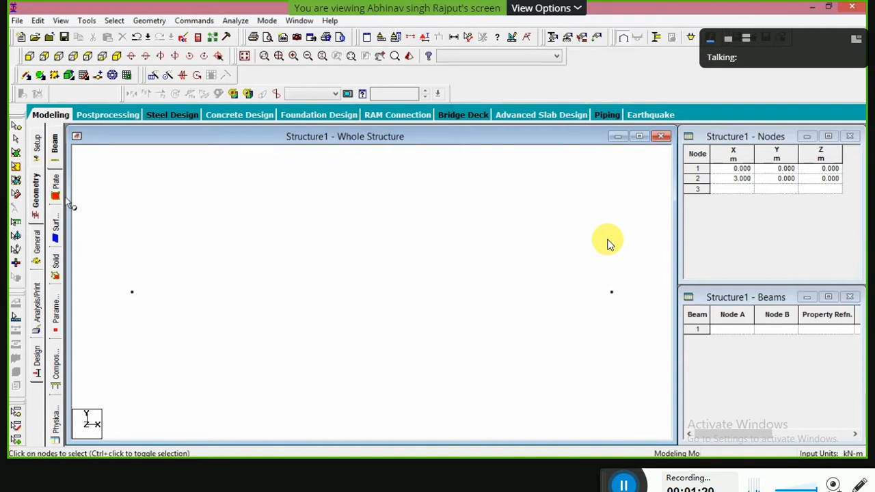
{"action": "left_click", "coordinate": [133, 293]}
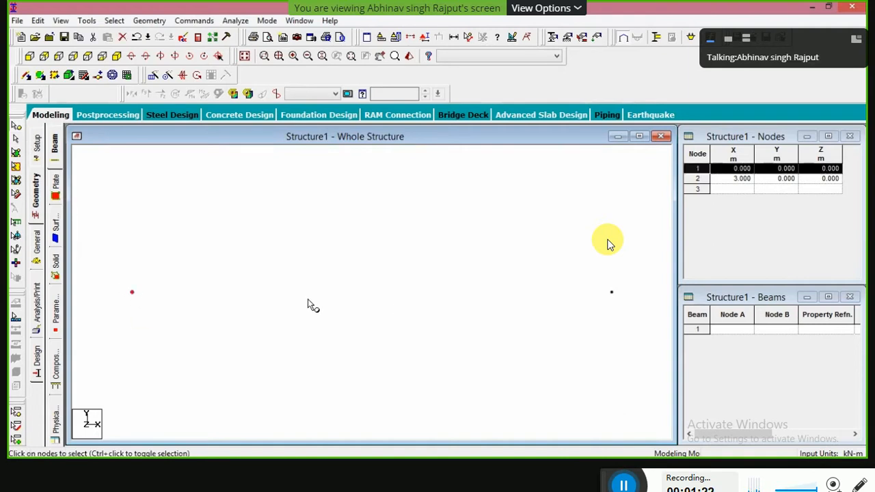
{"action": "left_click", "coordinate": [611, 293], "text": "ctrl"}
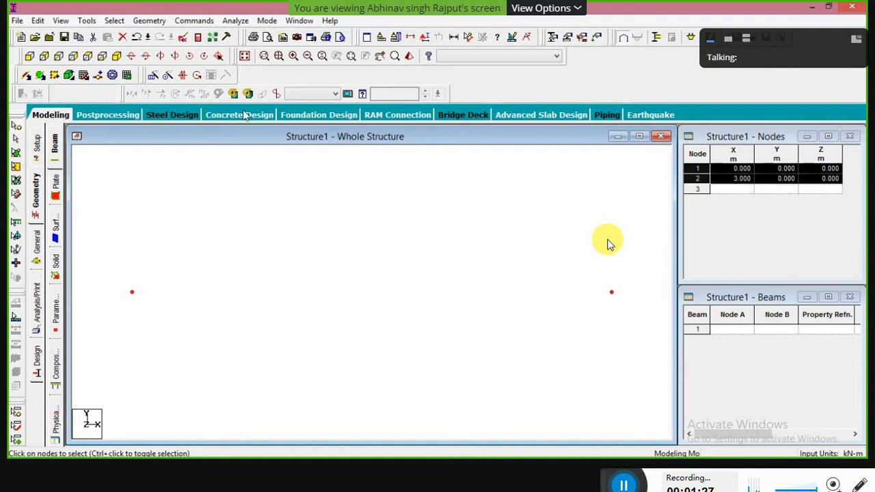
{"action": "left_click", "coordinate": [155, 73]}
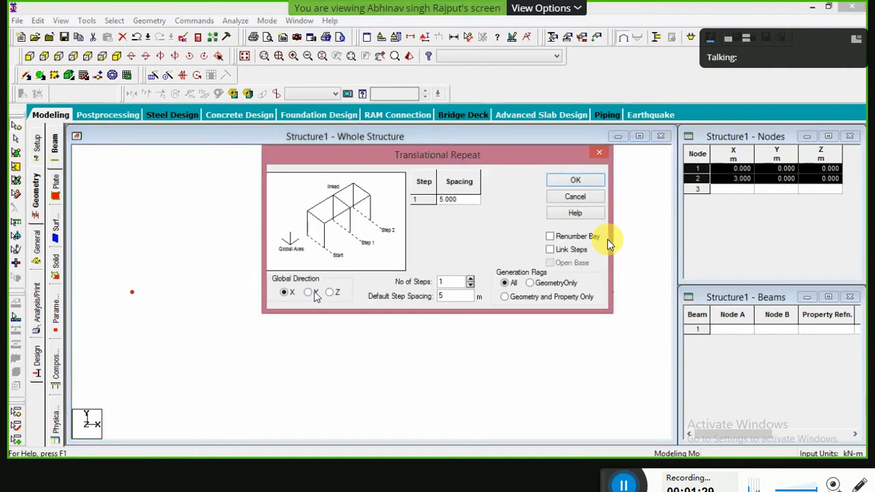
{"action": "left_click", "coordinate": [315, 293]}
{"action": "left_click", "coordinate": [461, 295]}
{"action": "key", "text": "BackSpace"}
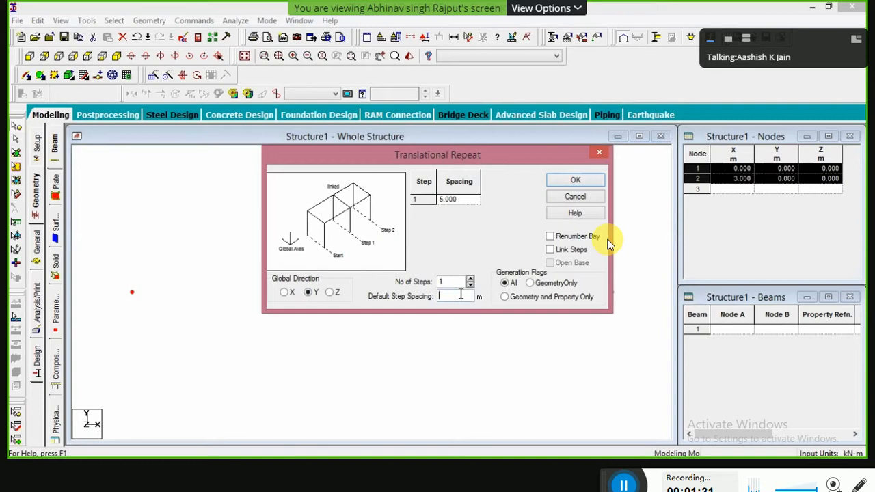
{"action": "type", "text": "-10"}
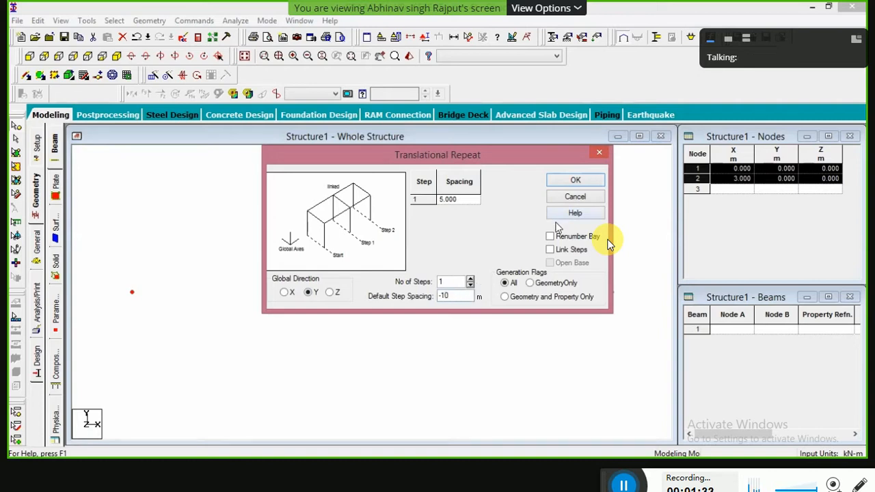
{"action": "left_click", "coordinate": [550, 250]}
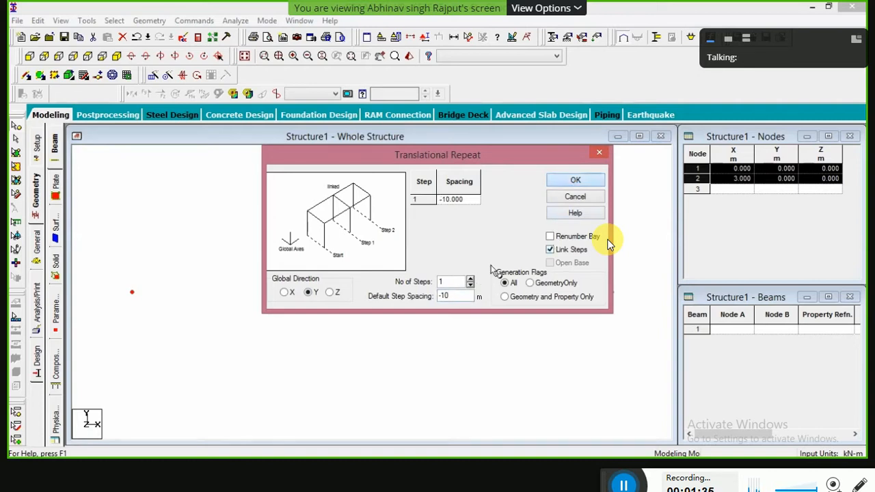
{"action": "key", "text": "Return"}
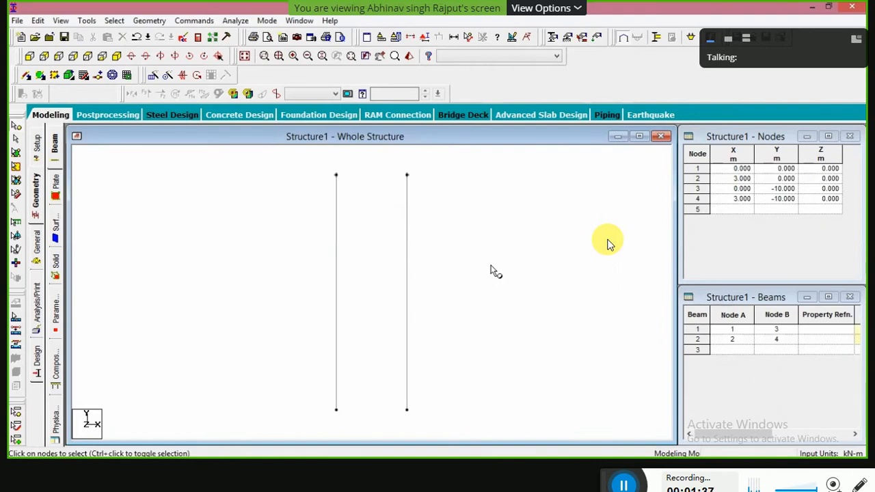
{"action": "key", "text": "ctrl+z"}
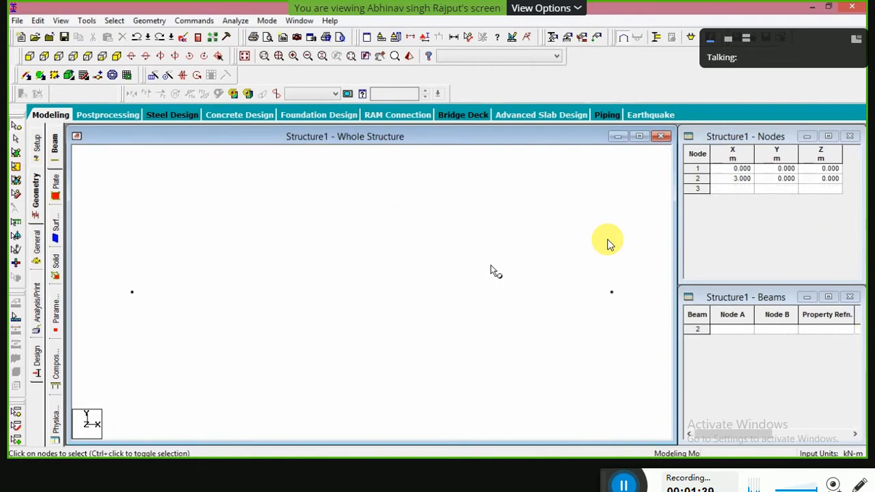
- Repeat nodes 1 and 2 along global Y with one step of -6 m spacing, without linking the steps
{"action": "left_click", "coordinate": [133, 289]}
{"action": "left_click", "coordinate": [611, 293], "text": "ctrl"}
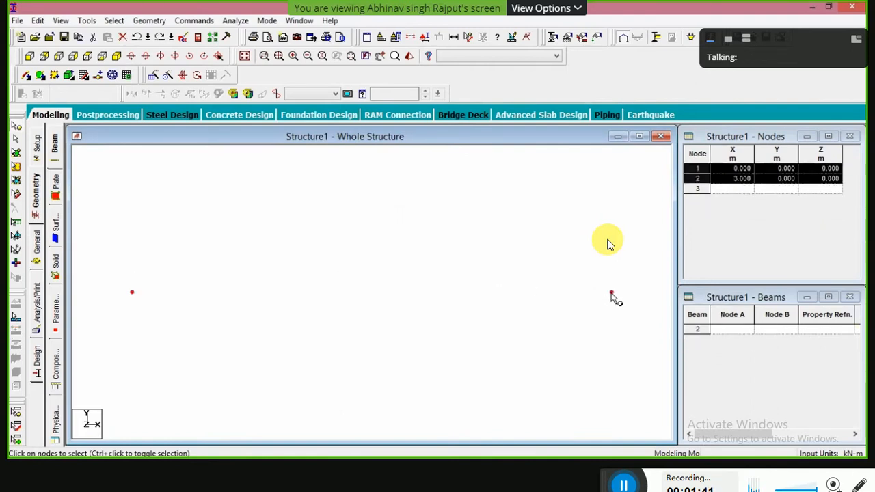
{"action": "left_click", "coordinate": [154, 76]}
{"action": "left_click", "coordinate": [308, 292]}
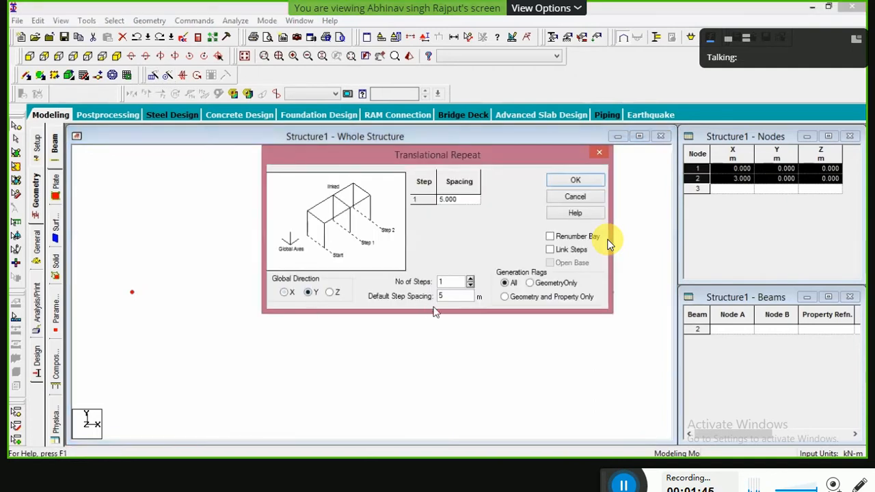
{"action": "left_click", "coordinate": [454, 300]}
{"action": "key", "text": "BackSpace"}
{"action": "type", "text": "-"}
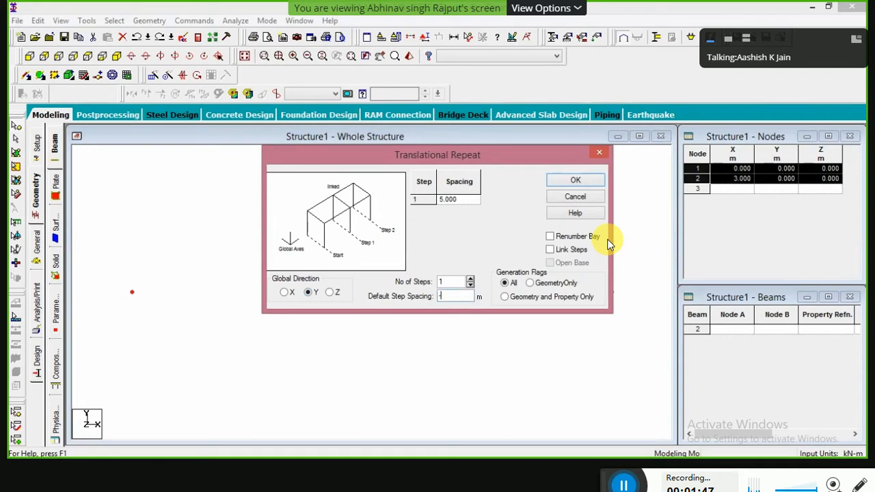
{"action": "type", "text": "6"}
{"action": "key", "text": "Return"}
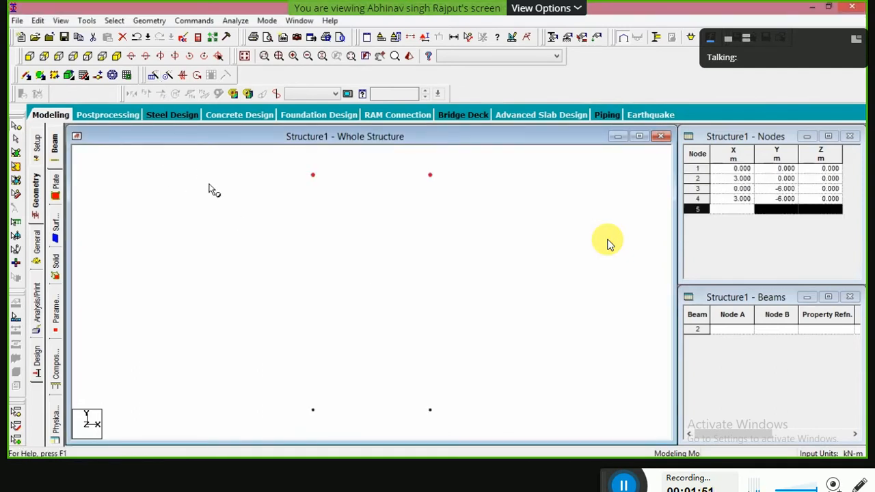
- Add vertical beams from node 1 to node 3 and from node 2 to node 4
{"action": "left_click", "coordinate": [27, 75]}
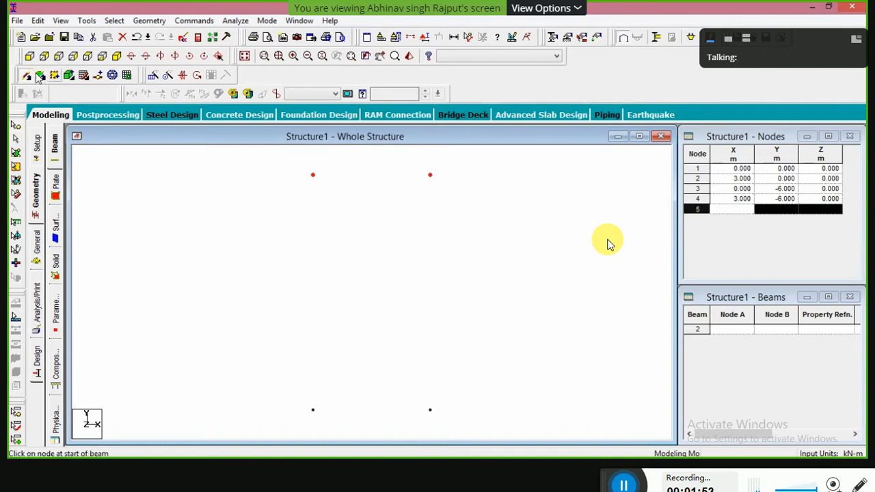
{"action": "left_click_drag", "start_coordinate": [312, 175], "coordinate": [312, 409]}
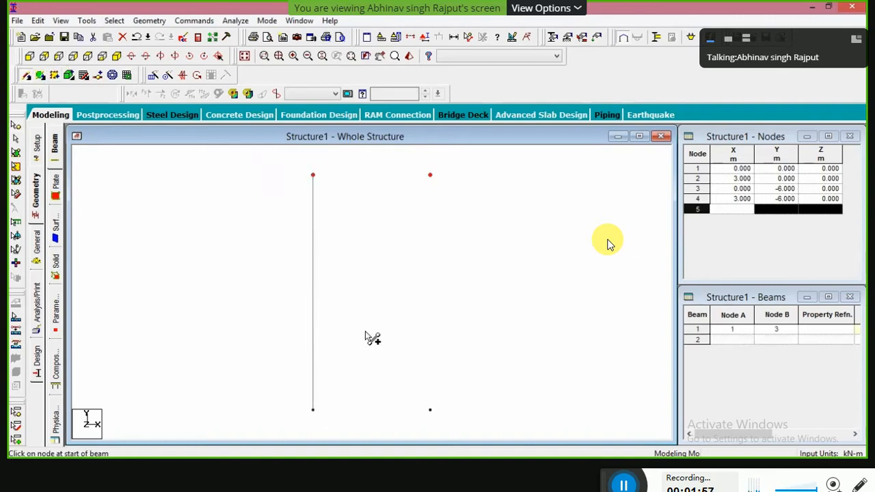
{"action": "left_click_drag", "start_coordinate": [430, 176], "coordinate": [431, 409]}
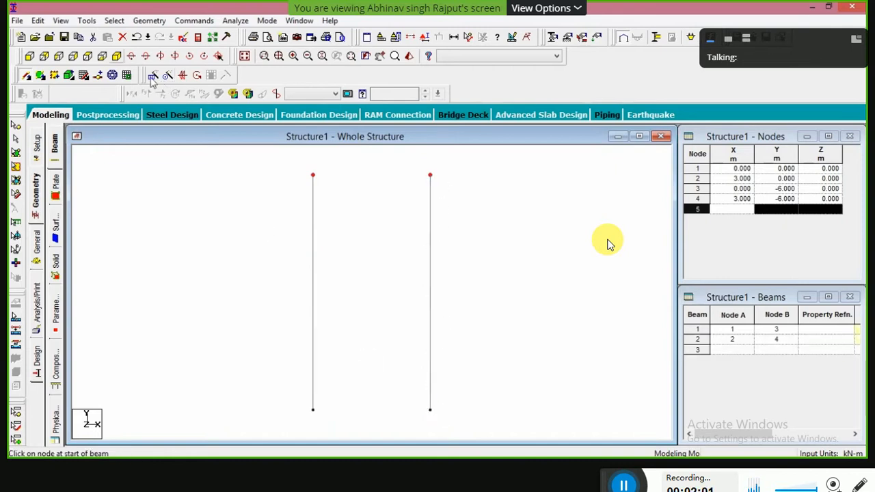
- Try to add a curved beam between the column tops, from node 1 to node 2, in the isometric view
{"action": "left_click", "coordinate": [119, 58]}
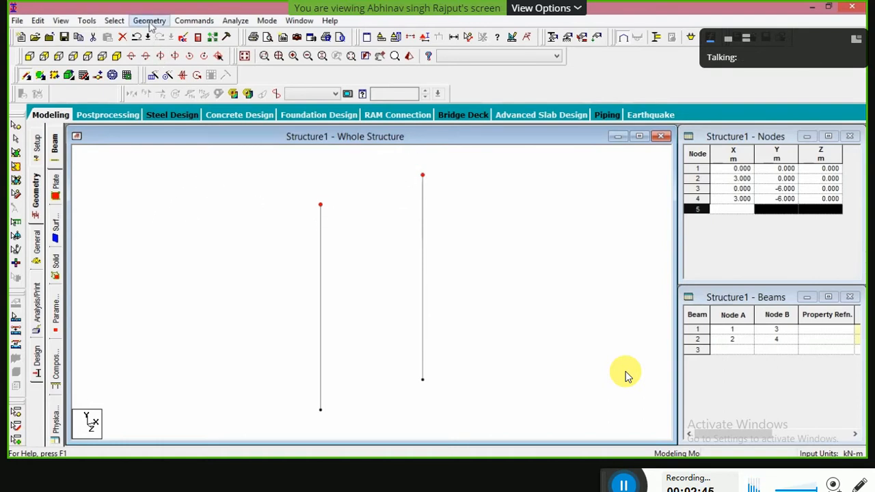
{"action": "left_click", "coordinate": [149, 22]}
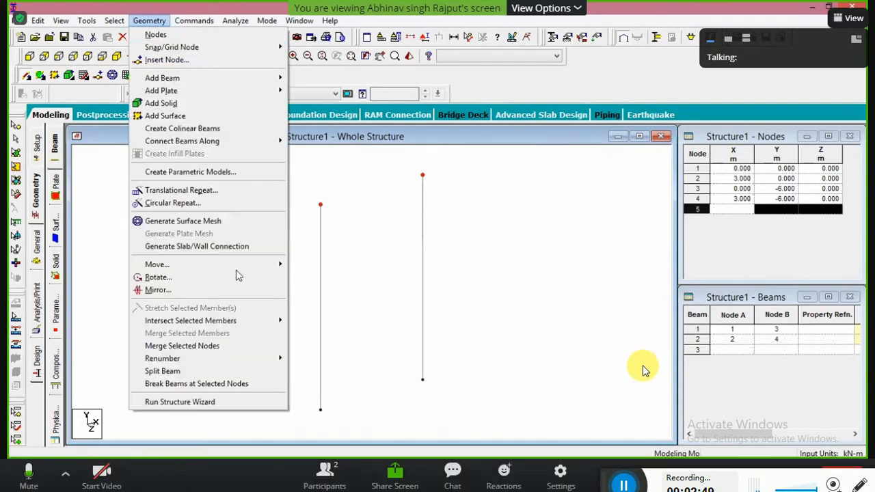
{"action": "mouse_move", "coordinate": [236, 80]}
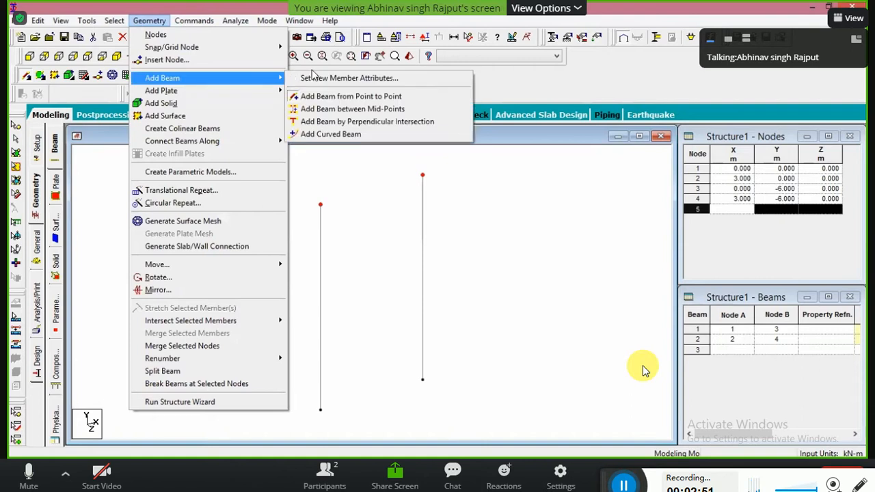
{"action": "left_click", "coordinate": [323, 134]}
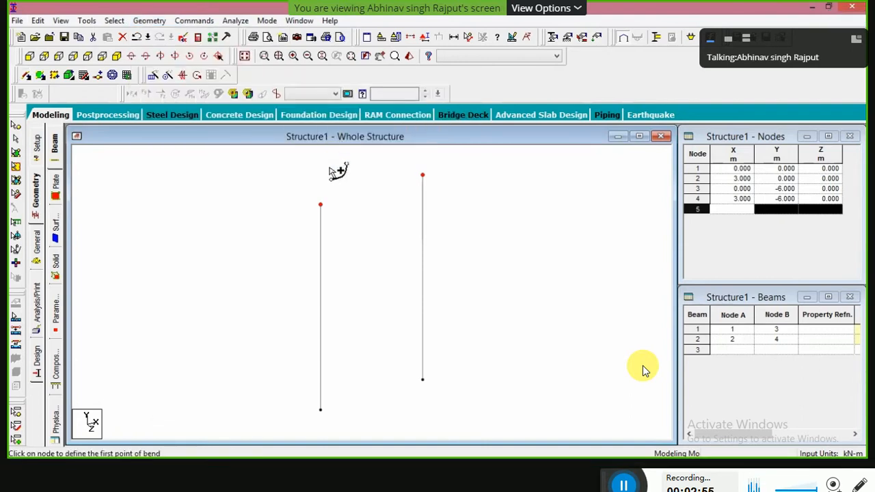
{"action": "left_click", "coordinate": [321, 205]}
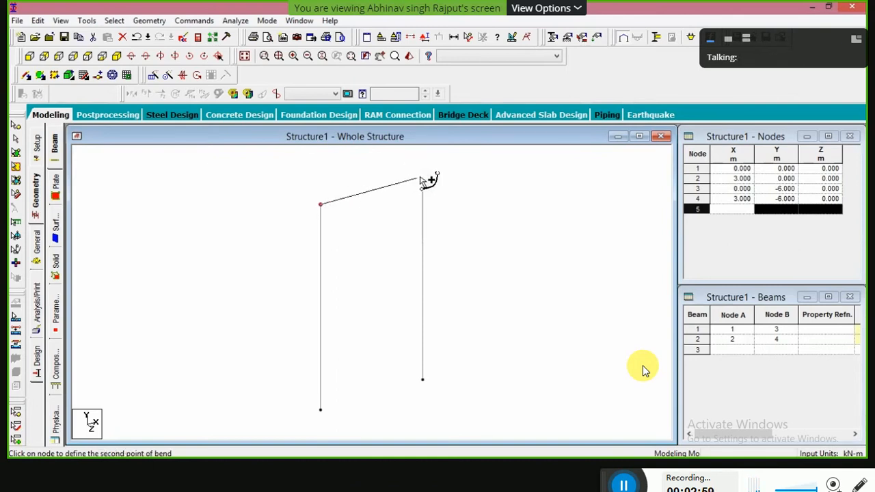
{"action": "left_click", "coordinate": [422, 179]}
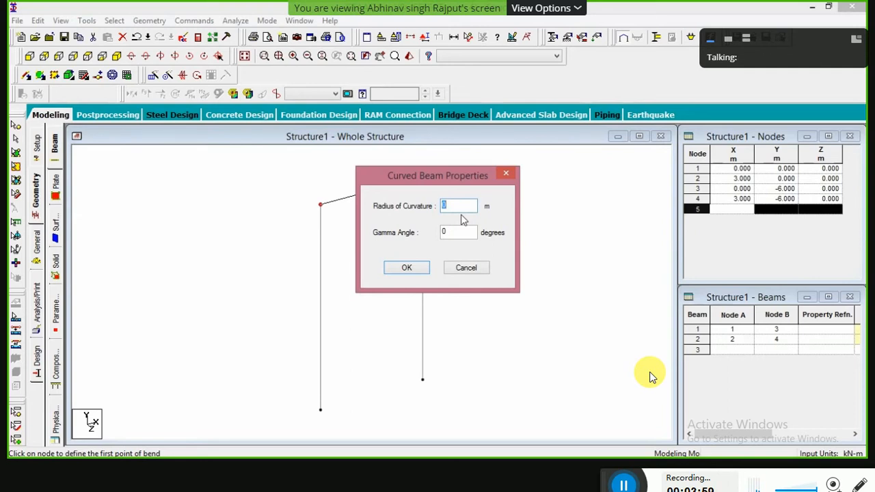
{"action": "key", "text": "BackSpace"}
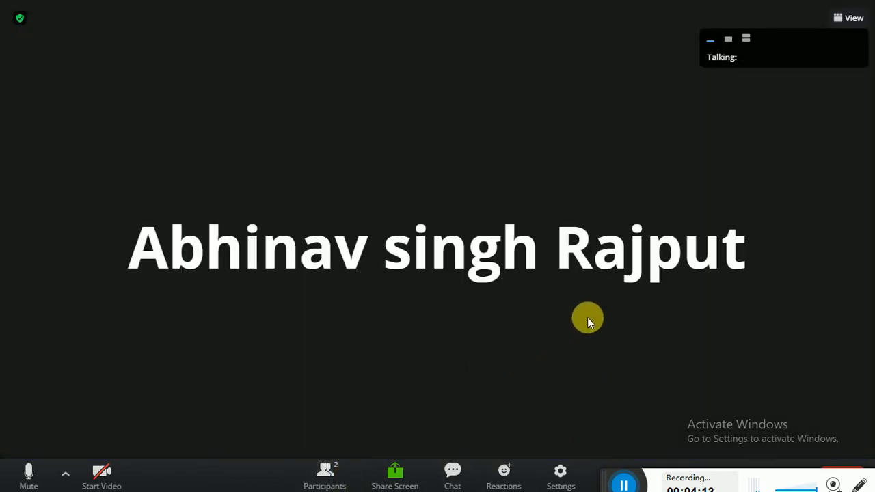
- Move the recording bar aside and set the Zoom meeting view to full screen
{"action": "left_click", "coordinate": [624, 485]}
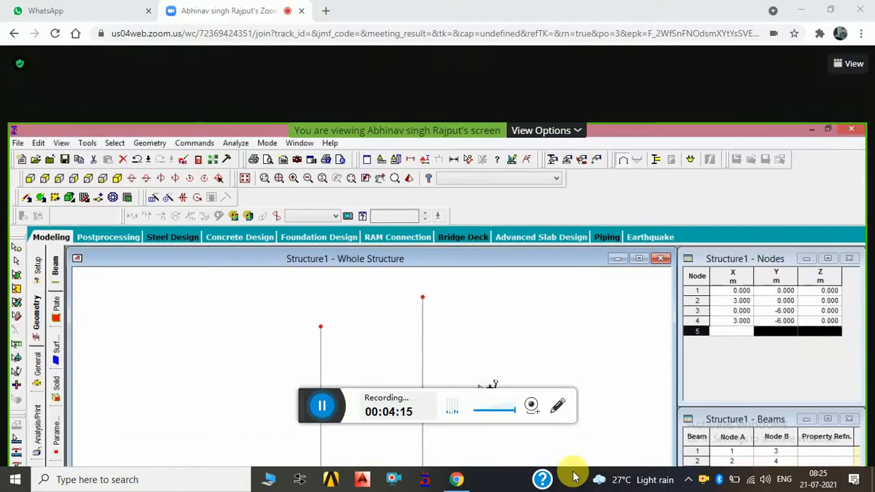
{"action": "left_click_drag", "start_coordinate": [316, 404], "coordinate": [630, 484]}
{"action": "left_click", "coordinate": [847, 63]}
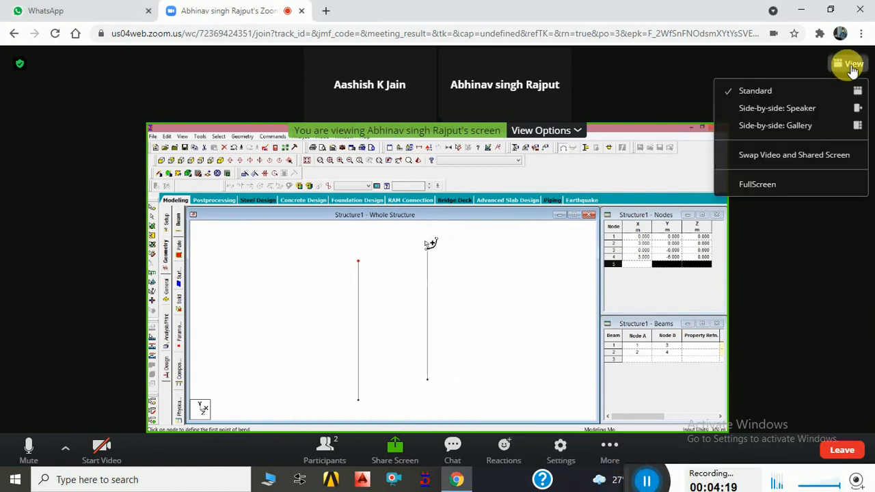
{"action": "left_click", "coordinate": [757, 183]}
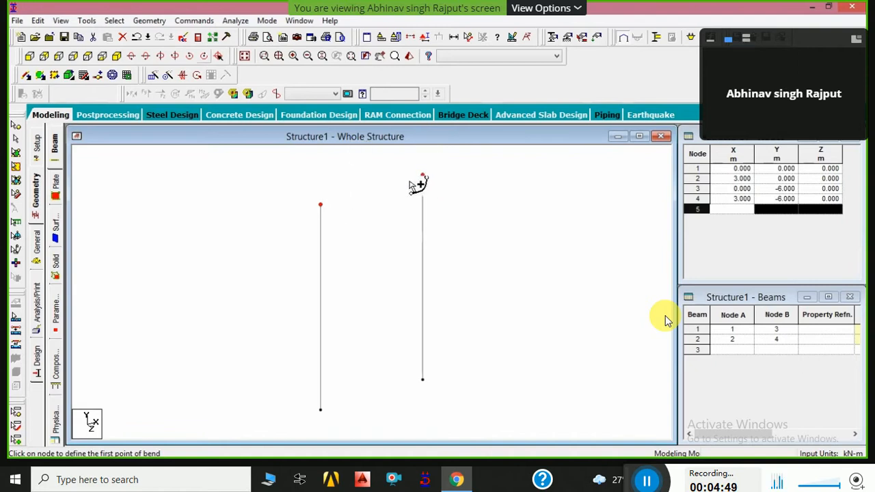
- Try again to add a curved beam from node 1 to node 2, dismiss its properties and minimize the meeting video tile
{"action": "left_click", "coordinate": [149, 20]}
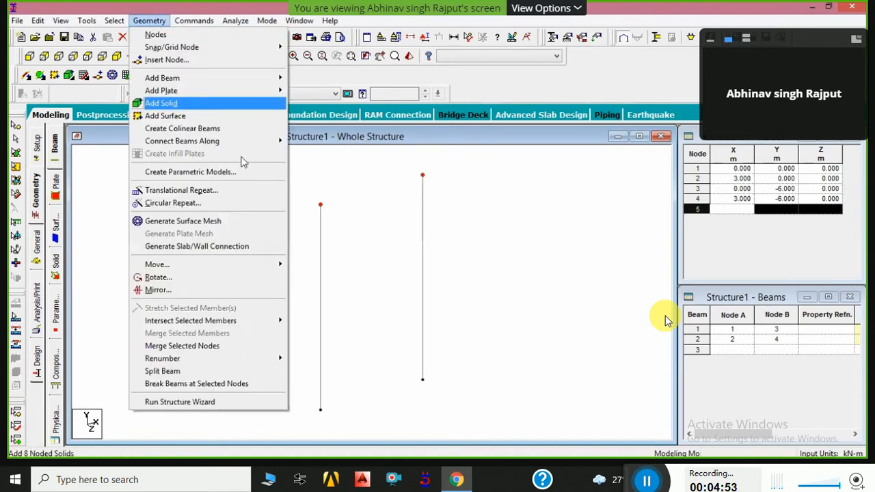
{"action": "mouse_move", "coordinate": [226, 78]}
{"action": "left_click", "coordinate": [311, 133]}
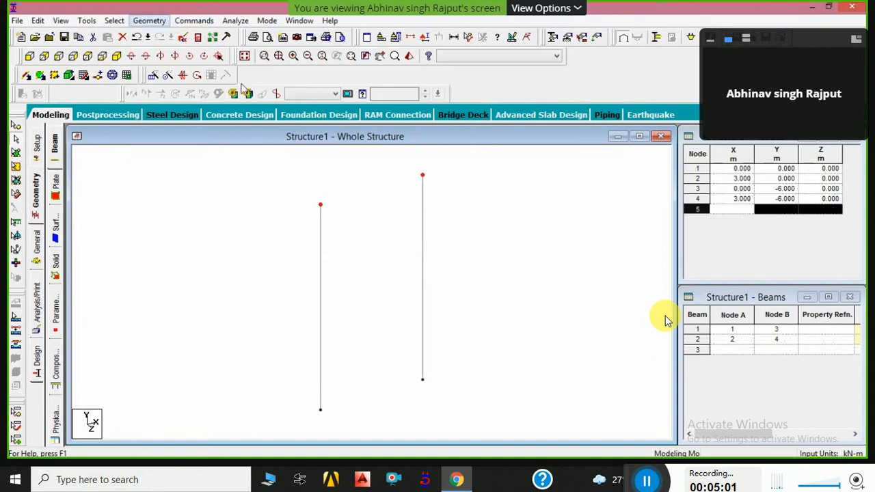
{"action": "left_click", "coordinate": [149, 21]}
{"action": "mouse_move", "coordinate": [157, 76]}
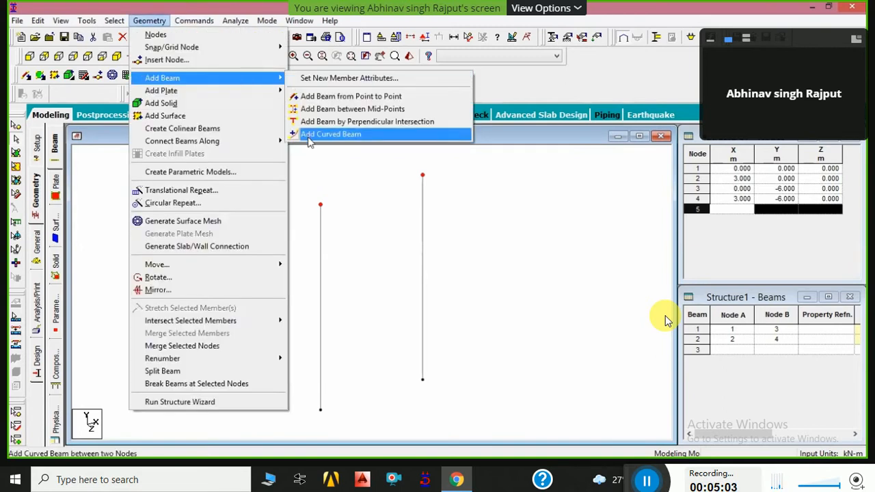
{"action": "left_click", "coordinate": [332, 134]}
{"action": "left_click", "coordinate": [321, 203]}
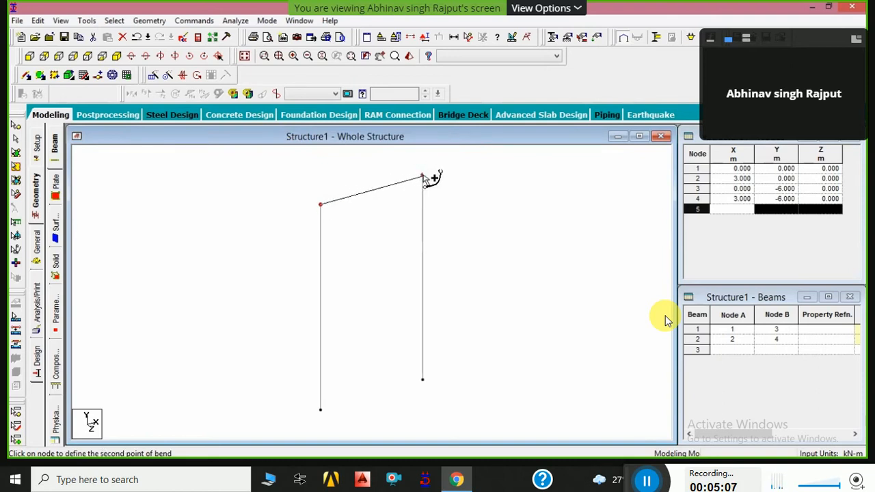
{"action": "left_click", "coordinate": [422, 176]}
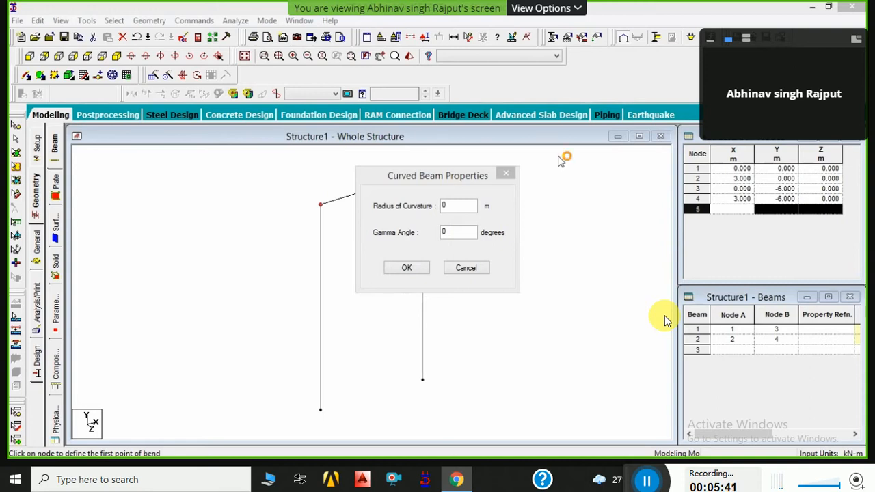
{"action": "left_click", "coordinate": [519, 239]}
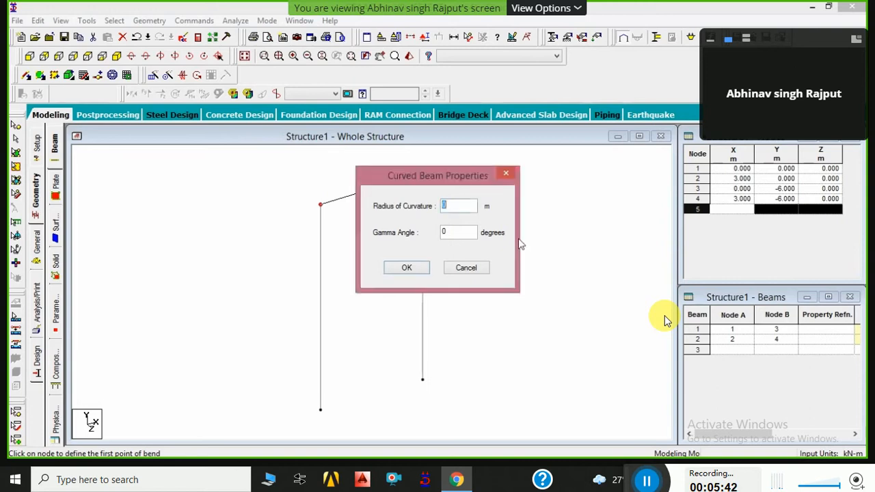
{"action": "left_click", "coordinate": [506, 174]}
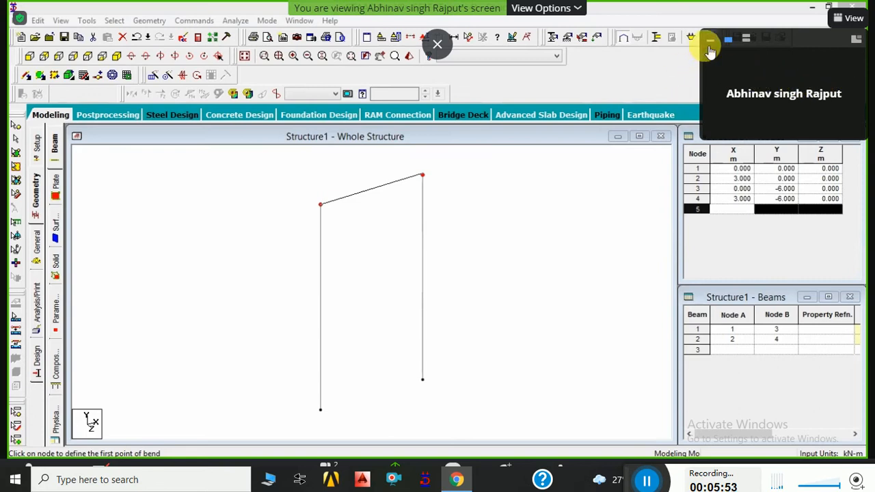
{"action": "left_click", "coordinate": [711, 38]}
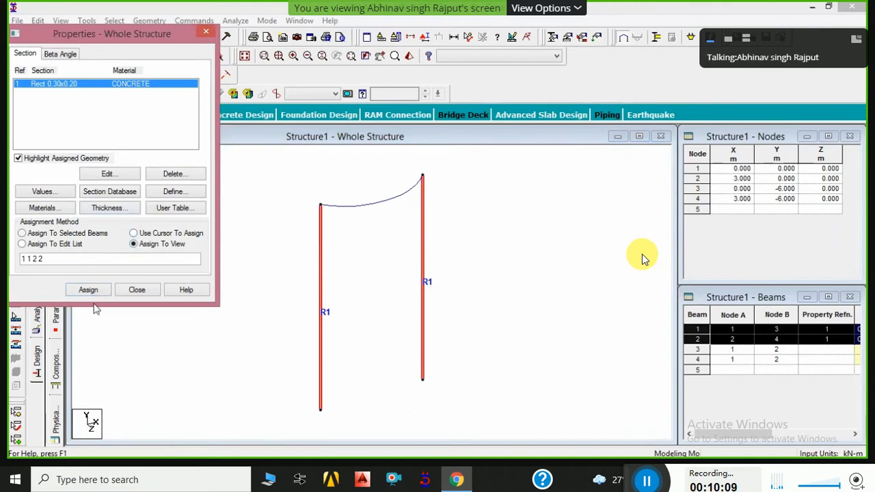
- Assign the Rect 0.30x0.20 concrete section to all members in the view and close the properties
{"action": "left_click", "coordinate": [181, 200]}
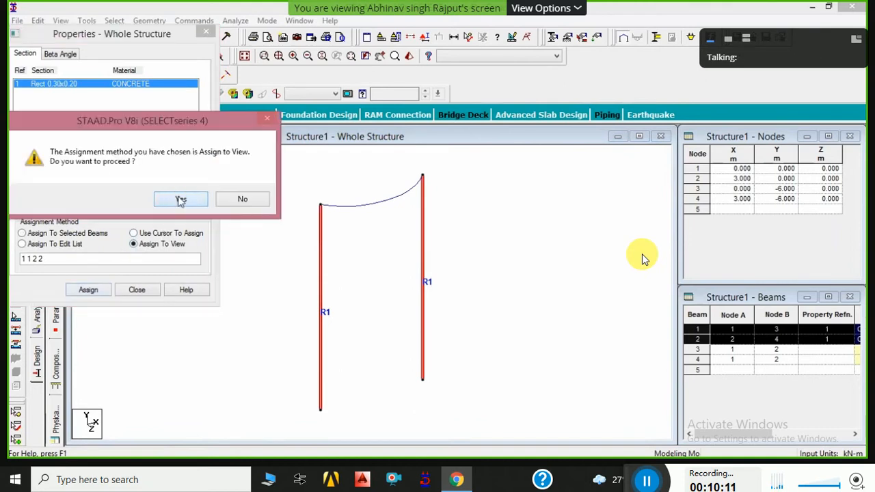
{"action": "left_click", "coordinate": [137, 290]}
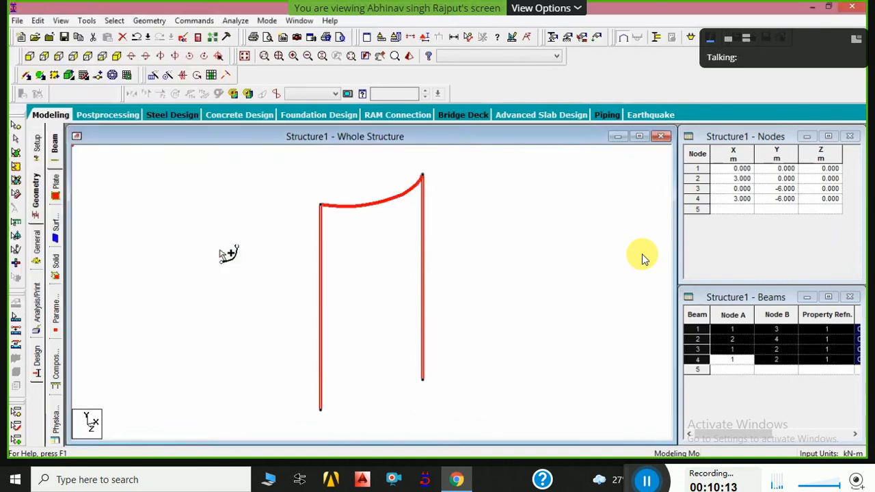
- Inspect the frame in a maximized, rotated 3D rendered view and check the curved beam's geometry details
{"action": "left_click", "coordinate": [409, 57]}
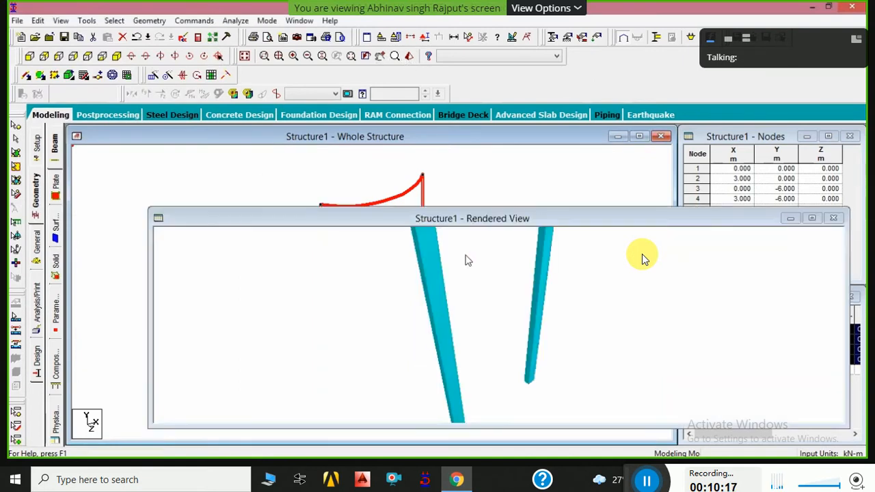
{"action": "left_click", "coordinate": [811, 216]}
{"action": "left_click_drag", "start_coordinate": [445, 212], "coordinate": [441, 348]}
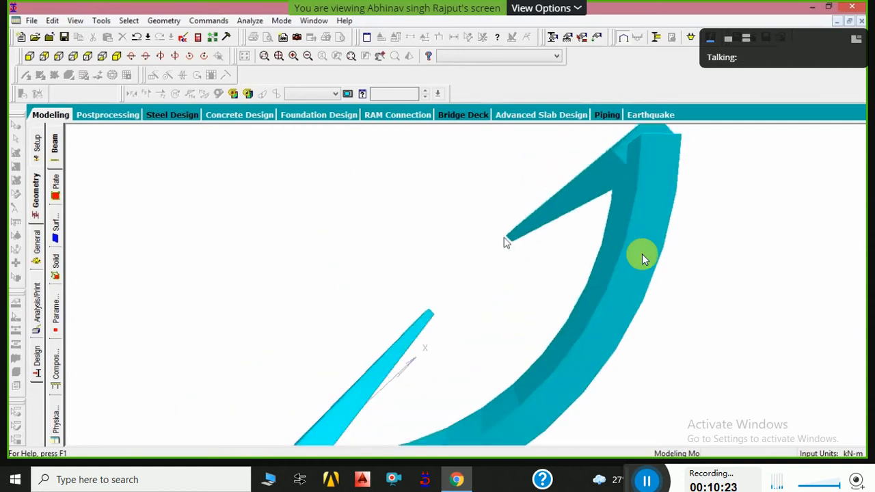
{"action": "left_click", "coordinate": [861, 20]}
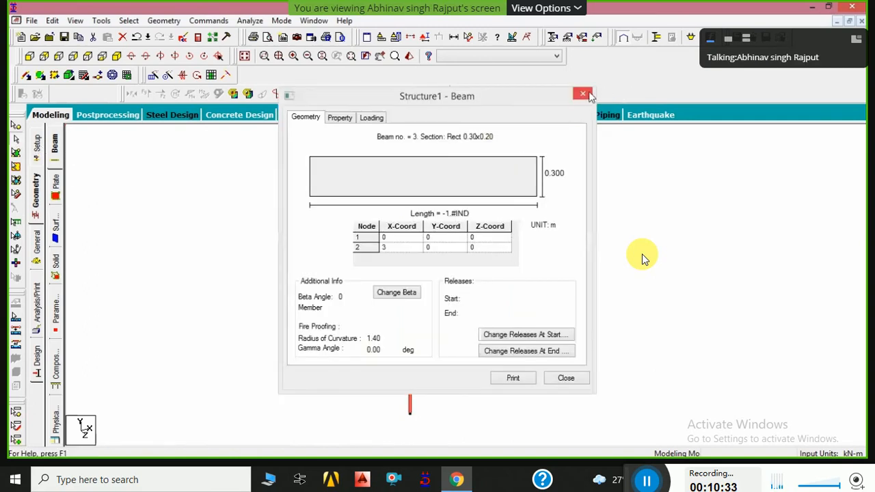
{"action": "left_click", "coordinate": [581, 94]}
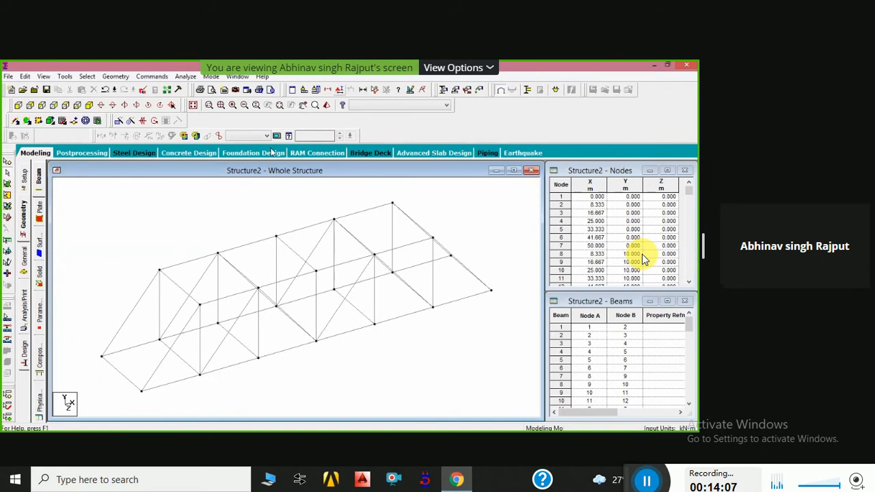
- Create a fixed support definition for the truss structure
{"action": "left_click", "coordinate": [443, 91]}
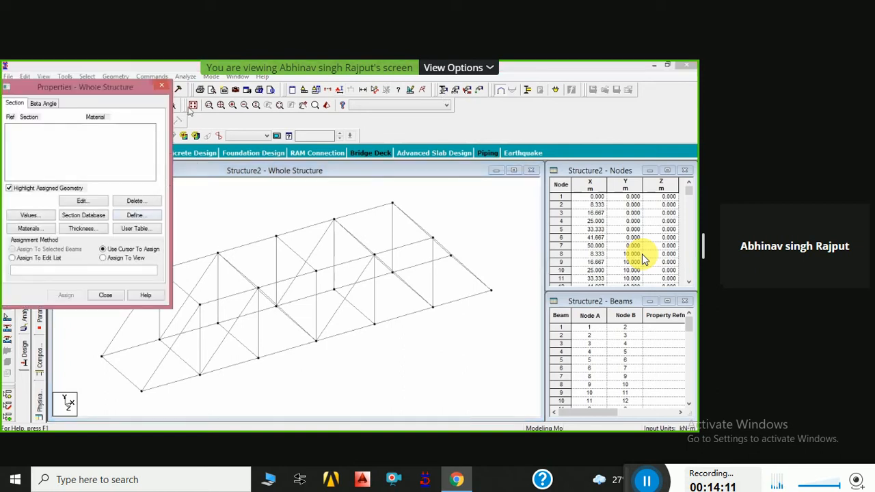
{"action": "left_click", "coordinate": [388, 164]}
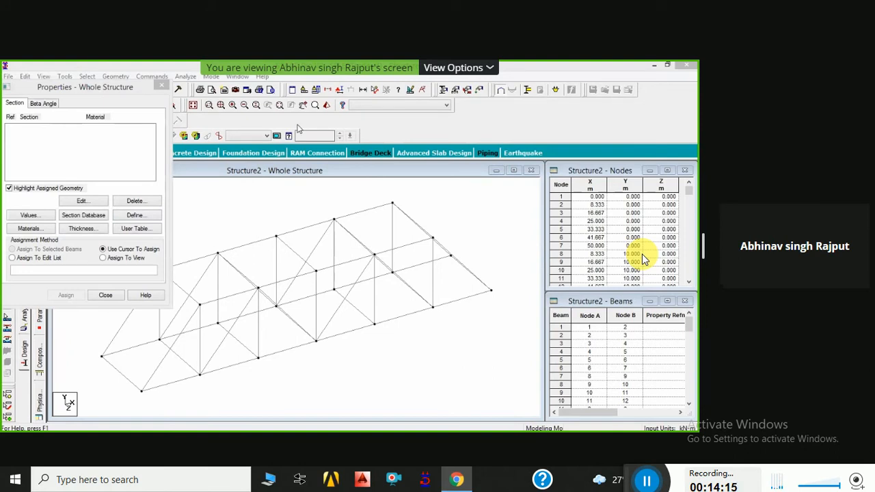
{"action": "left_click", "coordinate": [453, 90]}
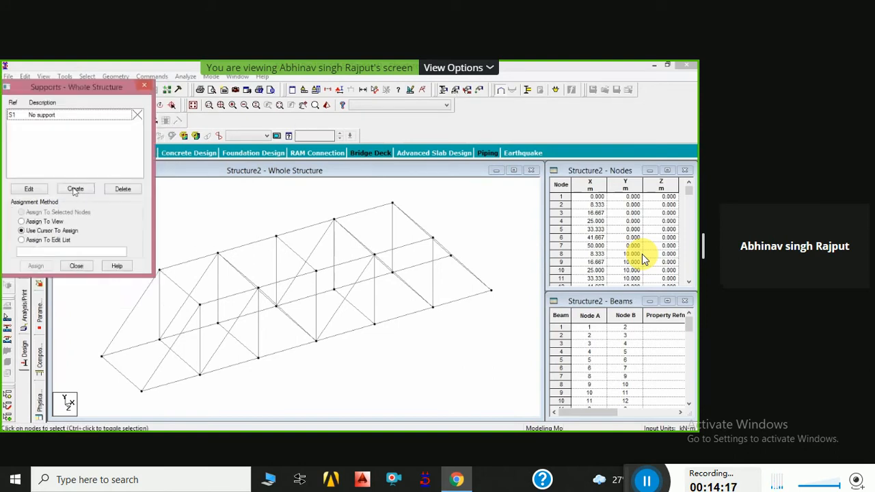
{"action": "left_click", "coordinate": [75, 188]}
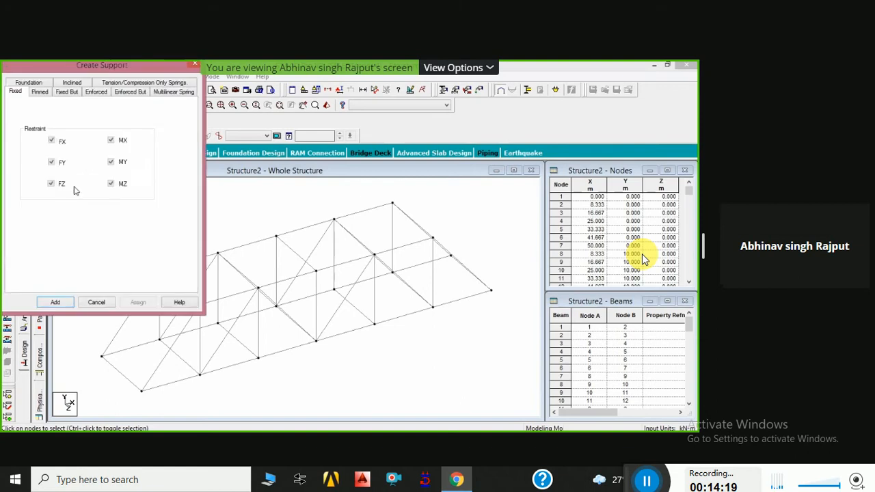
{"action": "left_click", "coordinate": [60, 303]}
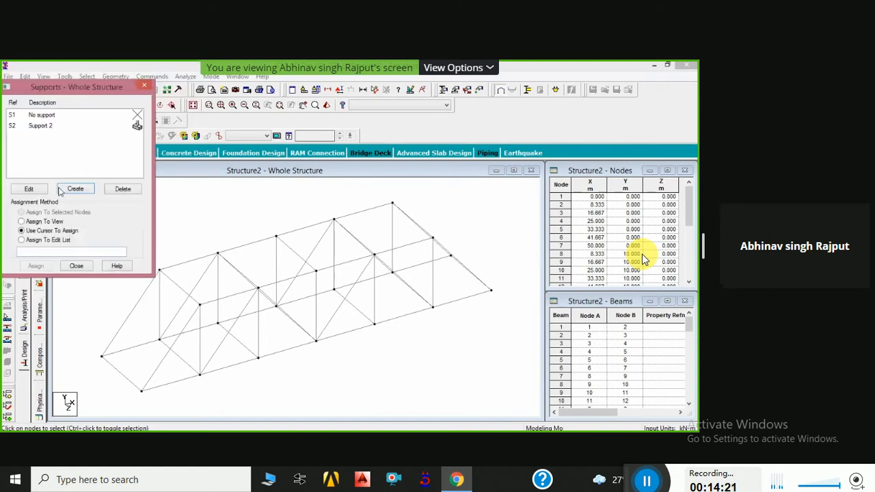
- Assign the fixed support with the cursor to base nodes 1 and 13 at the truss's near end (X = 0)
{"action": "left_click", "coordinate": [63, 125]}
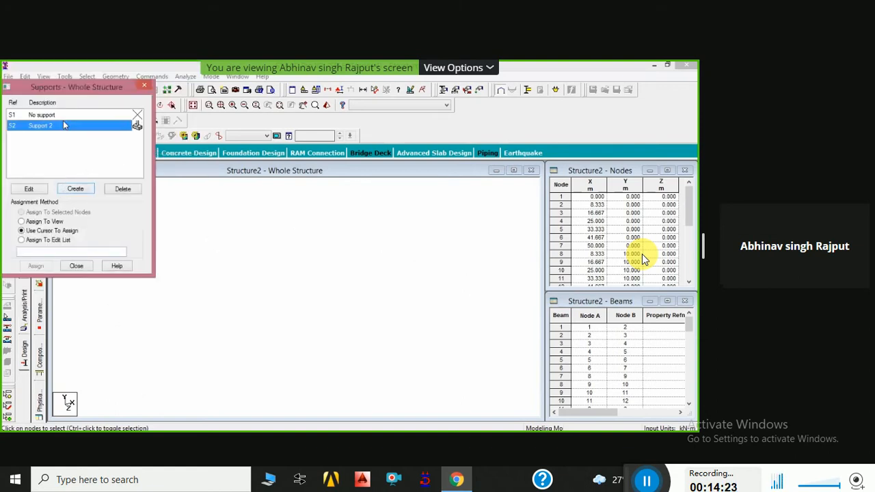
{"action": "left_click_drag", "start_coordinate": [37, 94], "coordinate": [107, 72]}
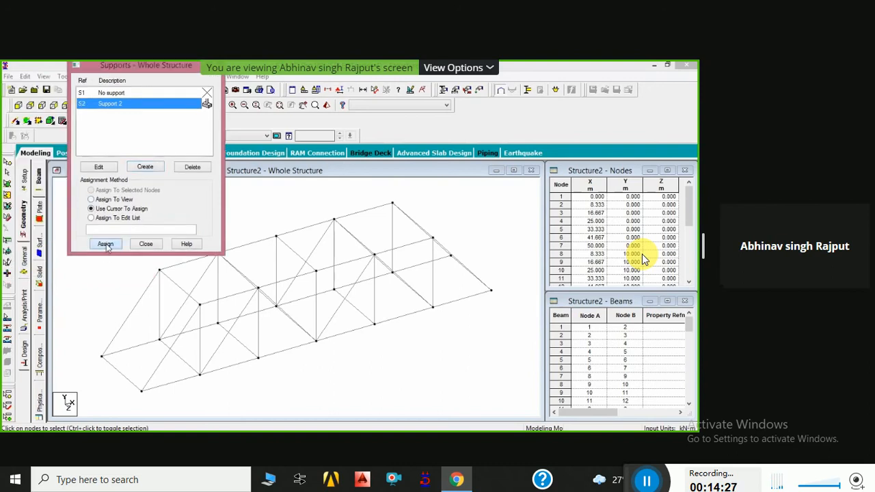
{"action": "left_click", "coordinate": [105, 244]}
{"action": "left_click", "coordinate": [101, 358]}
{"action": "left_click", "coordinate": [141, 394]}
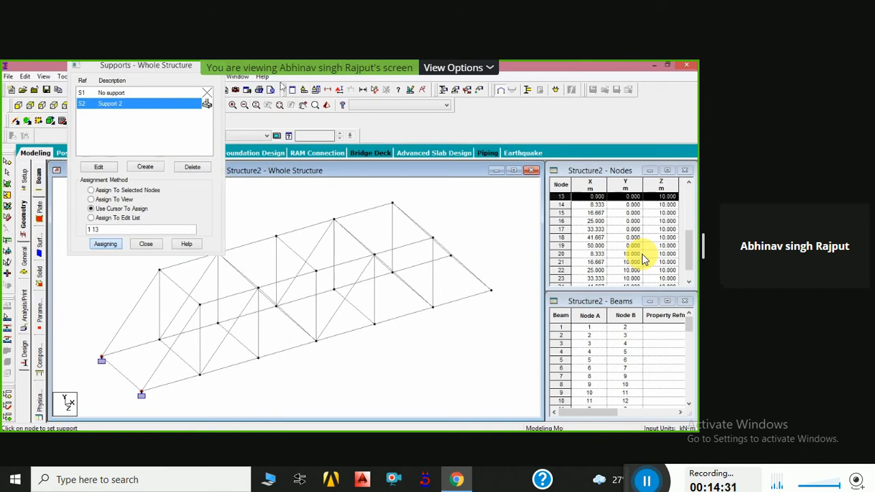
- Assign the fixed support with the cursor to base nodes 7 and 19 at the truss's far end (X = 50 m)
{"action": "left_click_drag", "start_coordinate": [140, 65], "coordinate": [141, 143]}
{"action": "left_click", "coordinate": [136, 105]}
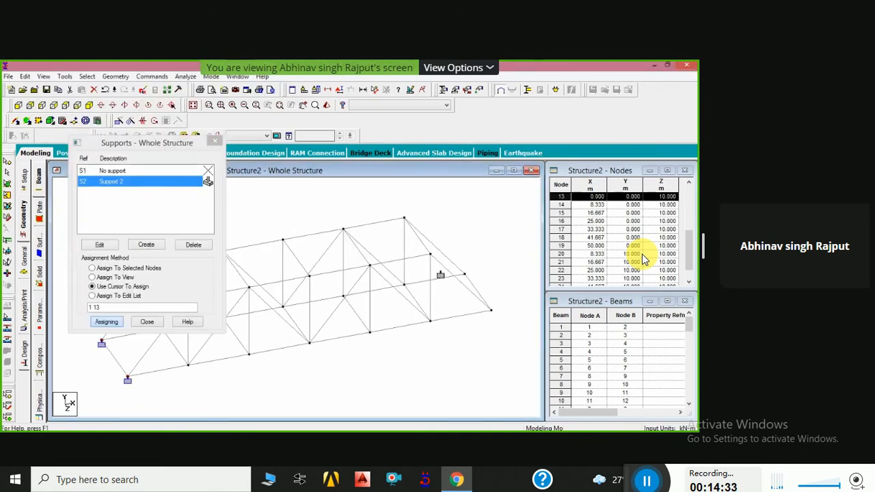
{"action": "left_click", "coordinate": [464, 277]}
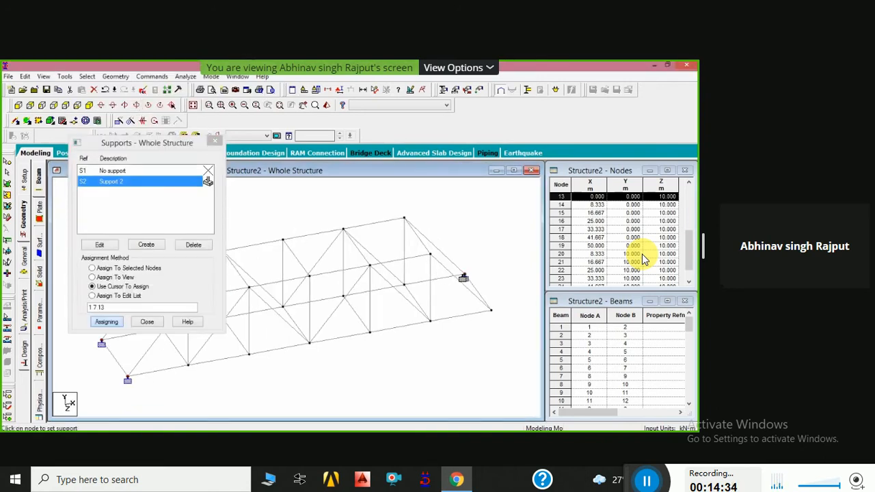
{"action": "left_click", "coordinate": [490, 315]}
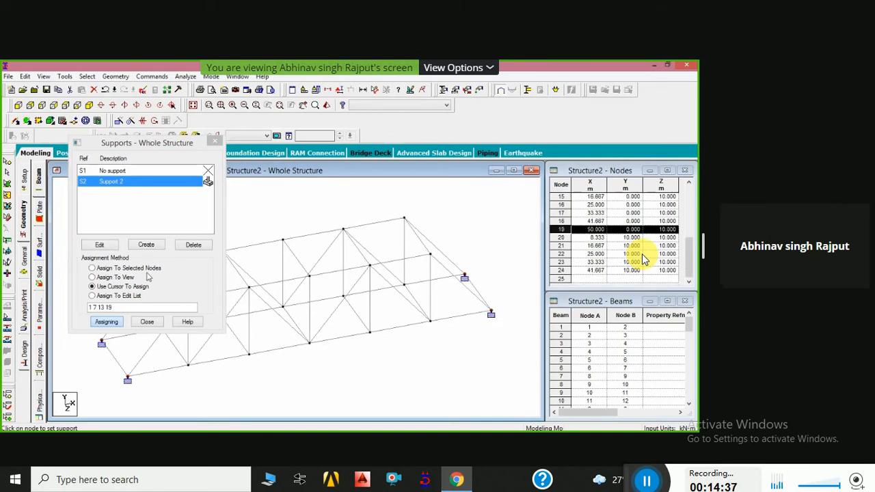
- Create a Fixed But support with 50 kN/m entered for KFX and KFZ, and FX and FZ released
{"action": "left_click", "coordinate": [145, 245]}
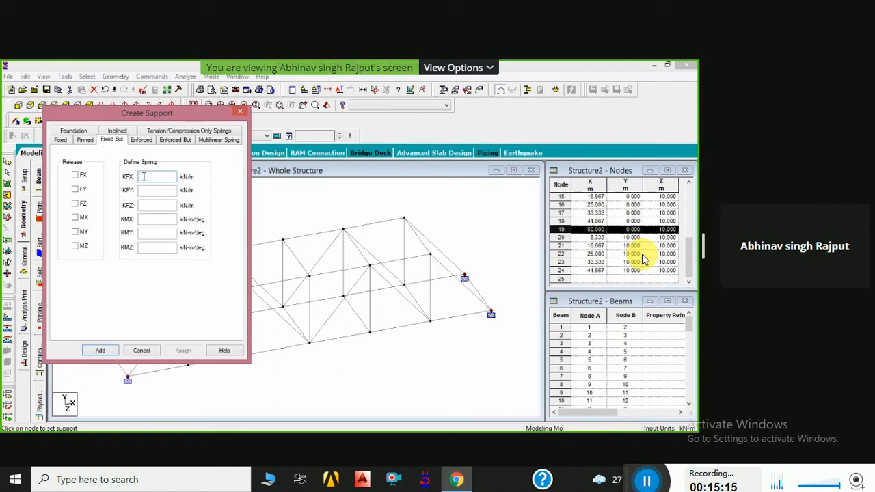
{"action": "type", "text": "50"}
{"action": "left_click", "coordinate": [147, 205]}
{"action": "type", "text": "5"}
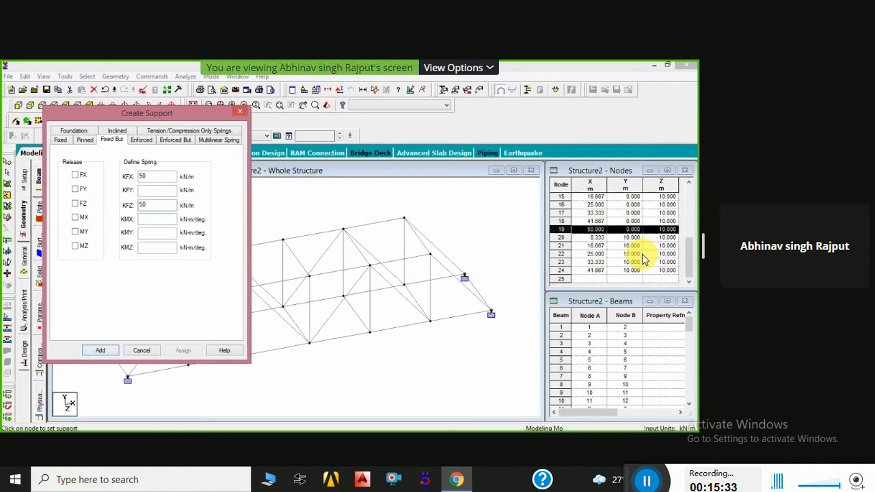
{"action": "left_click", "coordinate": [75, 204]}
{"action": "left_click", "coordinate": [76, 175]}
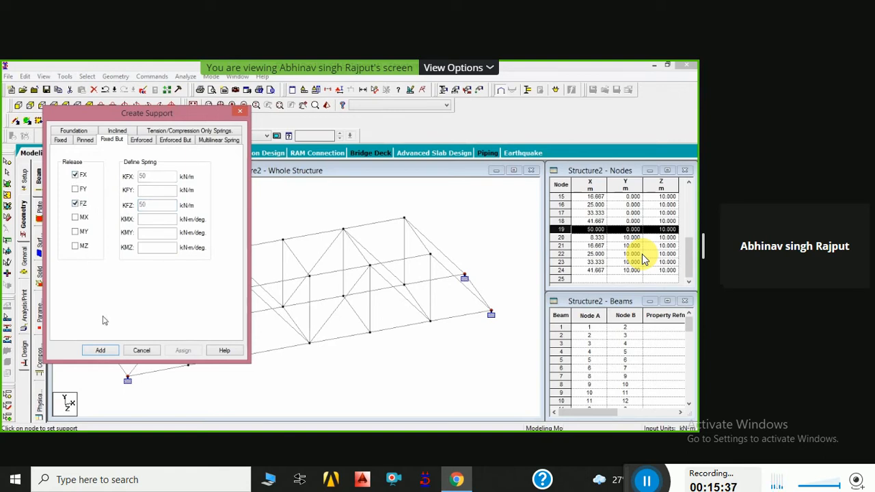
{"action": "key", "text": "Return"}
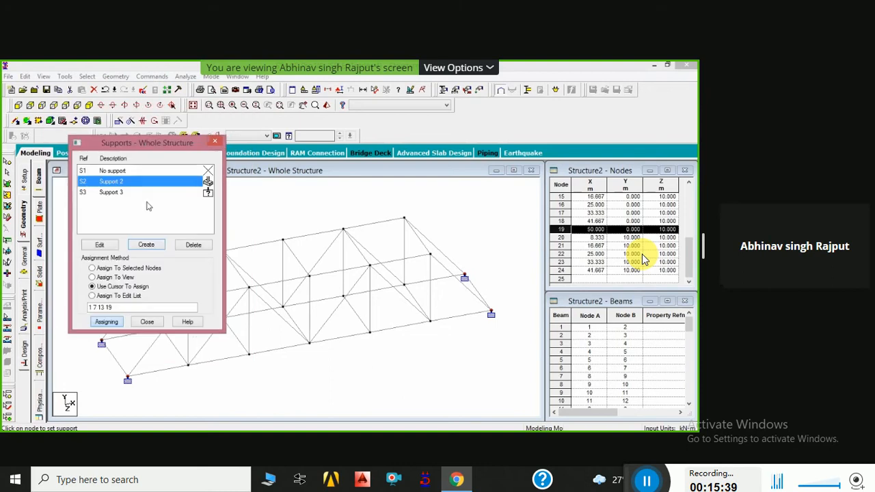
- Assign the new Fixed But support with the cursor to the rear truss's bottom node 2 and top node 8
{"action": "left_click", "coordinate": [142, 193]}
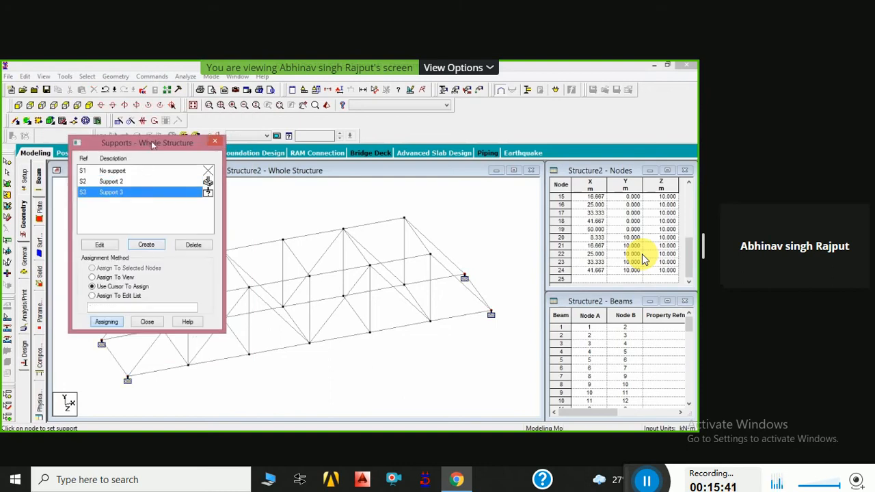
{"action": "left_click_drag", "start_coordinate": [151, 144], "coordinate": [202, 66]}
{"action": "left_click", "coordinate": [161, 245]}
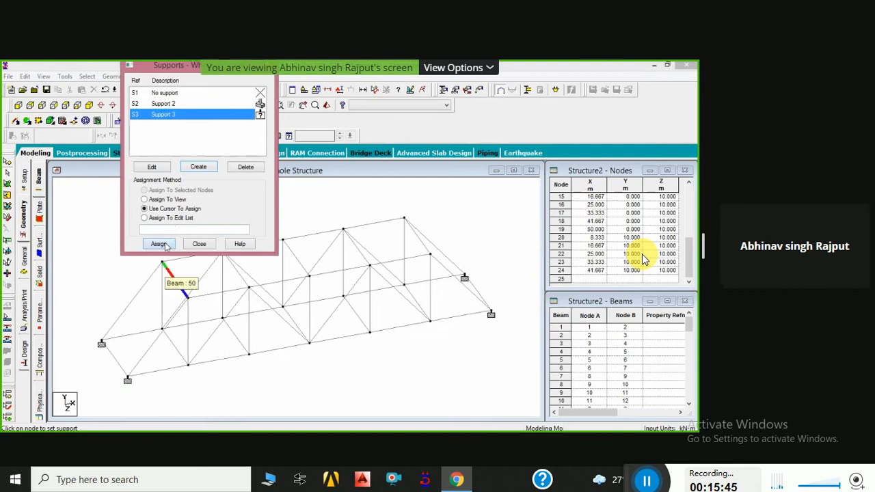
{"action": "left_click", "coordinate": [159, 244]}
{"action": "left_click", "coordinate": [162, 333]}
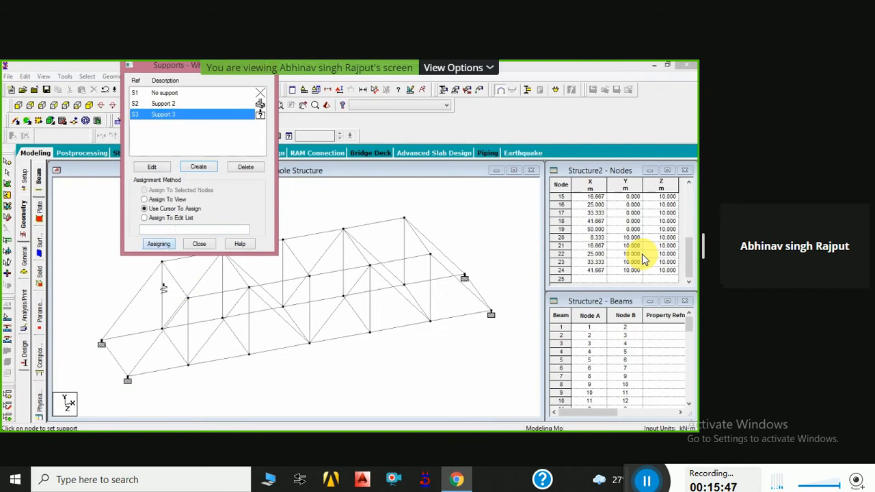
{"action": "left_click", "coordinate": [162, 266]}
{"action": "left_click_drag", "start_coordinate": [191, 66], "coordinate": [72, 69]}
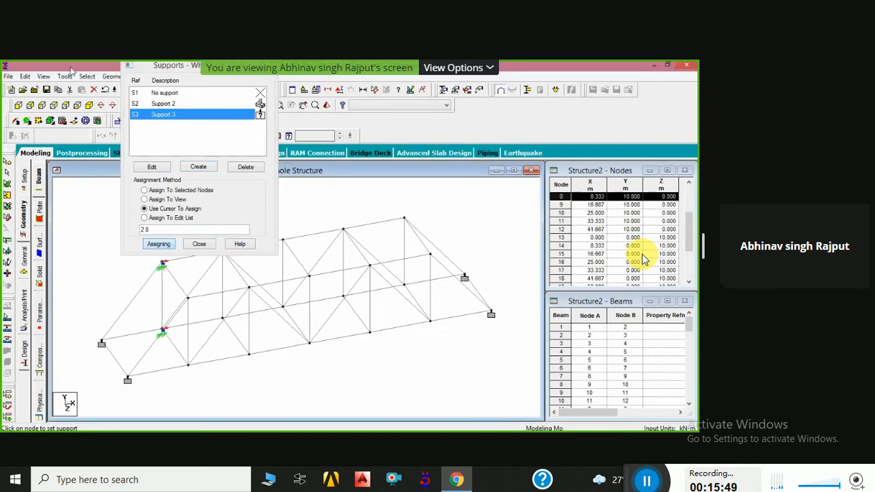
- Assign the Fixed But support with the cursor to nodes 9, 14, 20, 21, 15, 3 and 10
{"action": "left_click", "coordinate": [221, 255]}
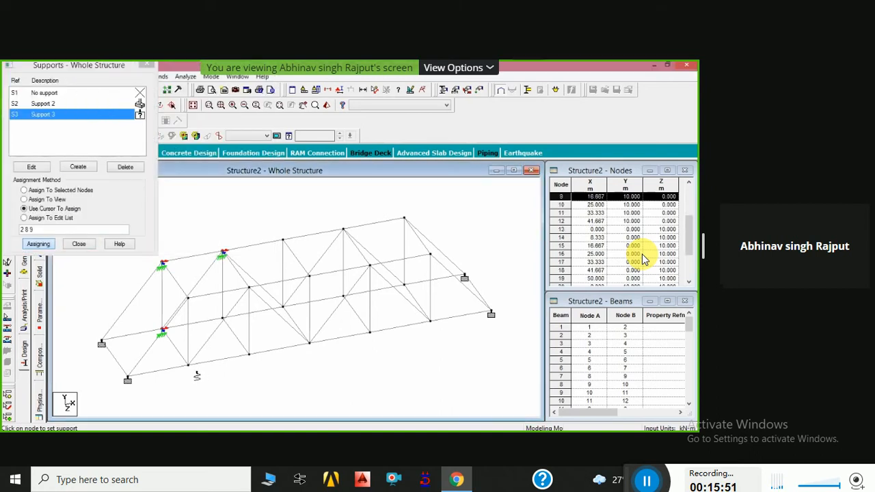
{"action": "left_click", "coordinate": [189, 366]}
{"action": "left_click", "coordinate": [188, 300]}
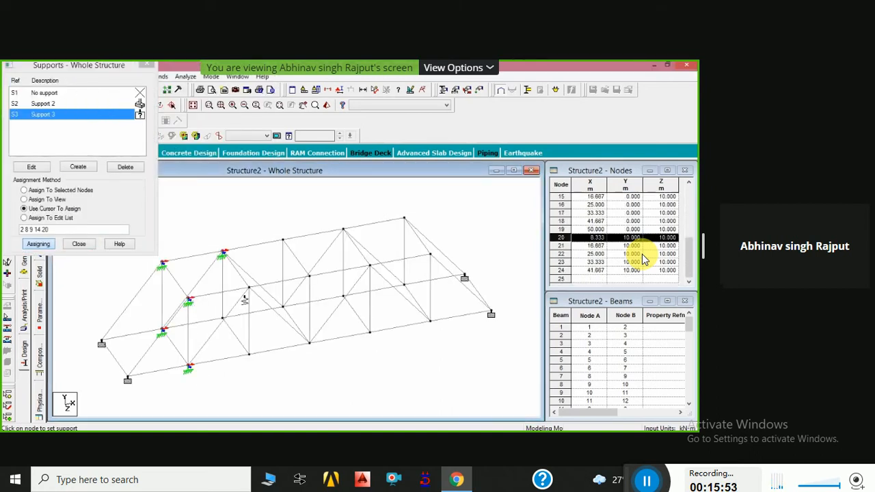
{"action": "left_click", "coordinate": [249, 292]}
{"action": "left_click", "coordinate": [246, 356]}
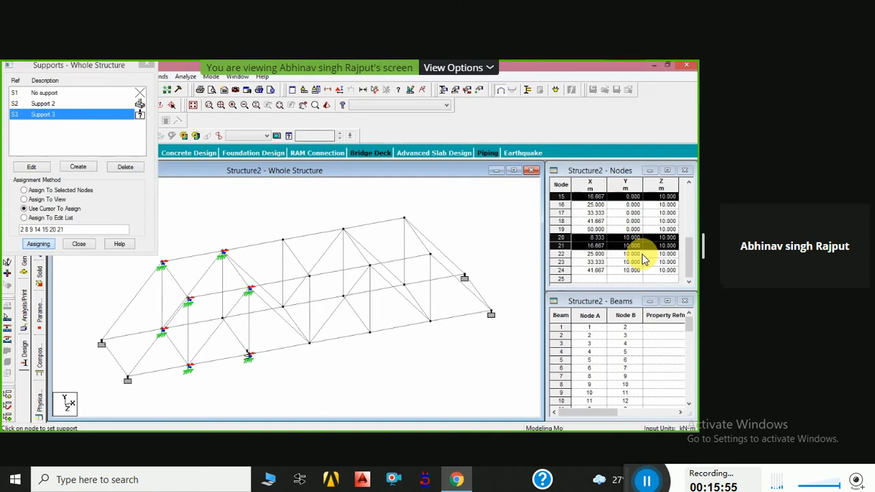
{"action": "left_click", "coordinate": [223, 321]}
{"action": "left_click", "coordinate": [282, 242]}
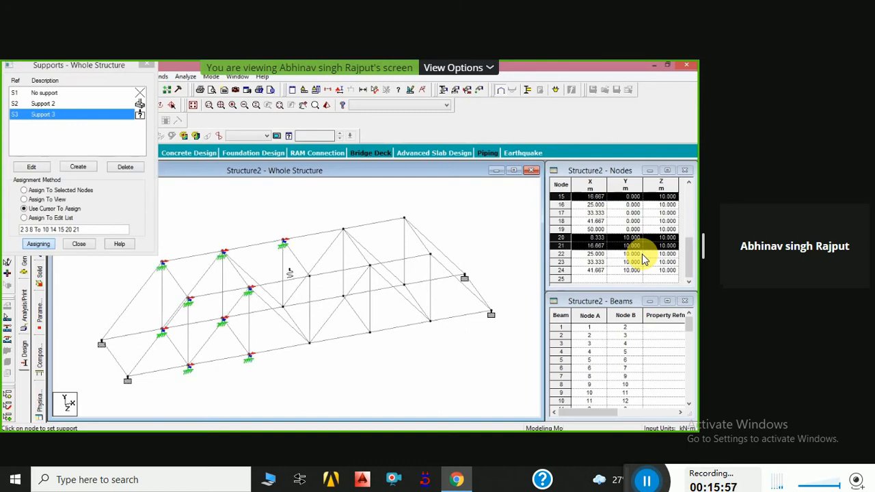
- Assign the Fixed But support with the cursor to nodes 4, 16, 22, 11, 5 and 17
{"action": "left_click", "coordinate": [283, 311]}
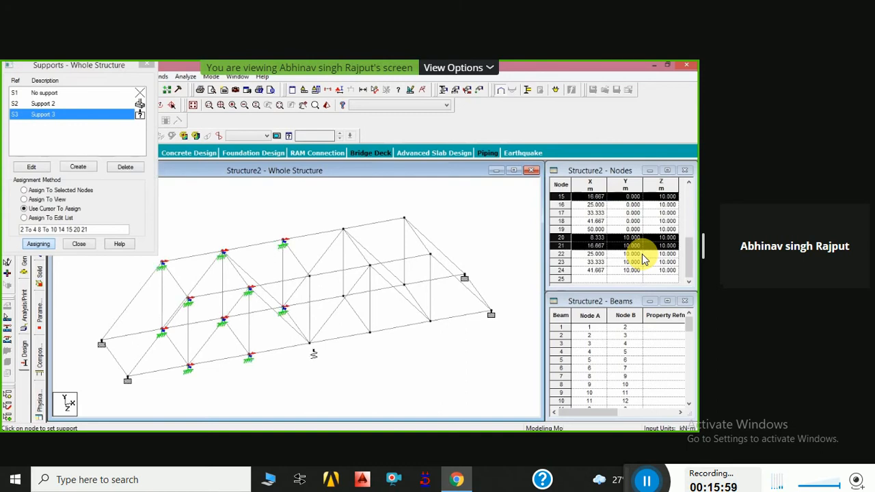
{"action": "left_click", "coordinate": [309, 343]}
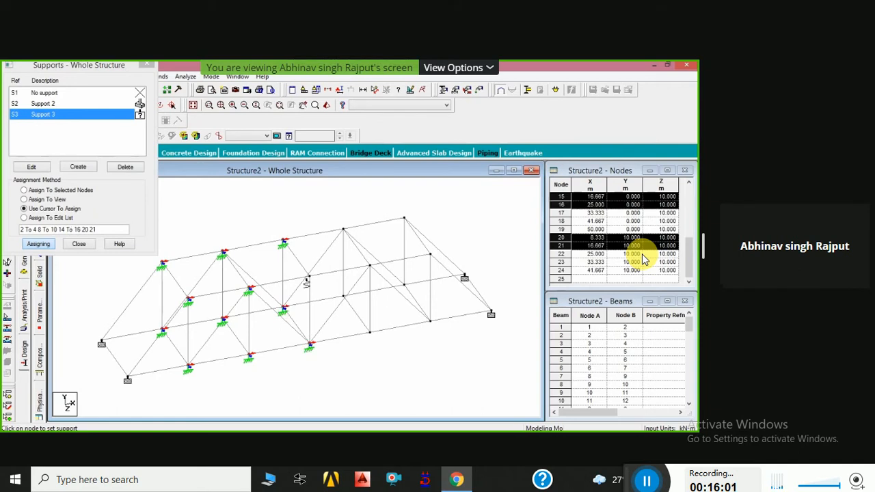
{"action": "left_click", "coordinate": [309, 278]}
{"action": "left_click", "coordinate": [345, 233]}
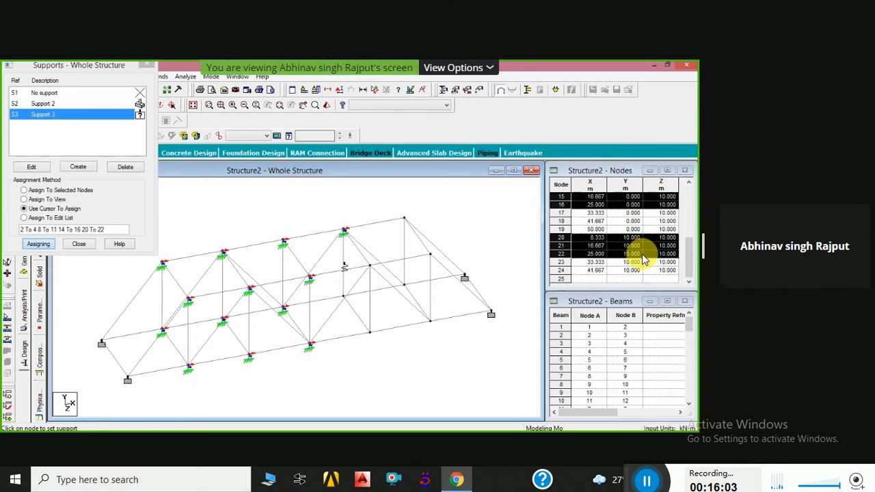
{"action": "left_click", "coordinate": [344, 297]}
{"action": "left_click", "coordinate": [369, 336]}
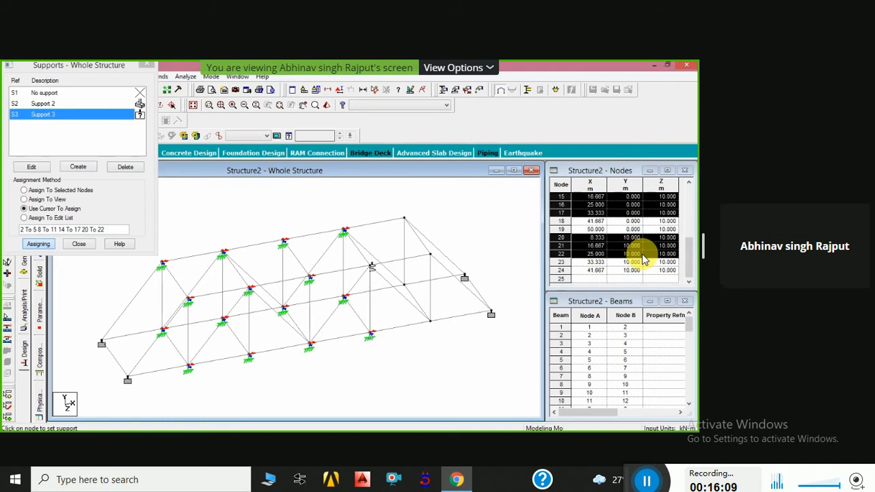
- Assign the Fixed But support to the remaining nodes 23, 12, 6, 24 and 18, and end the support assignment
{"action": "left_click", "coordinate": [370, 266]}
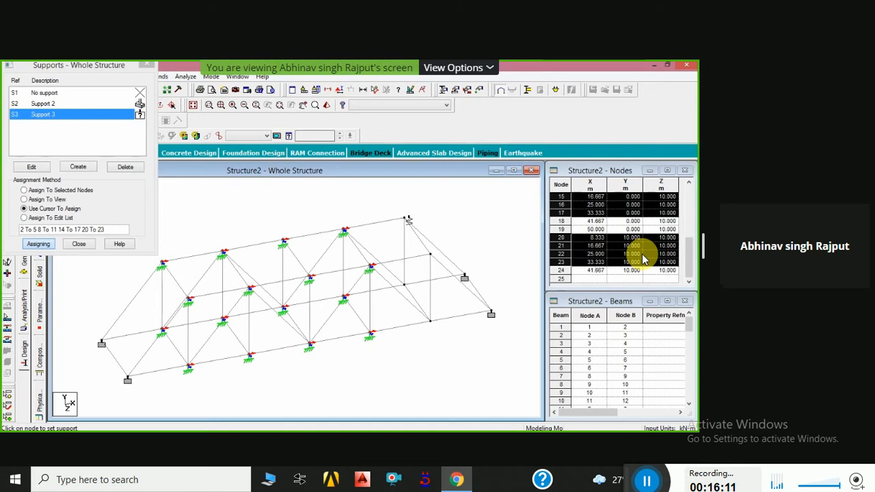
{"action": "left_click", "coordinate": [404, 219]}
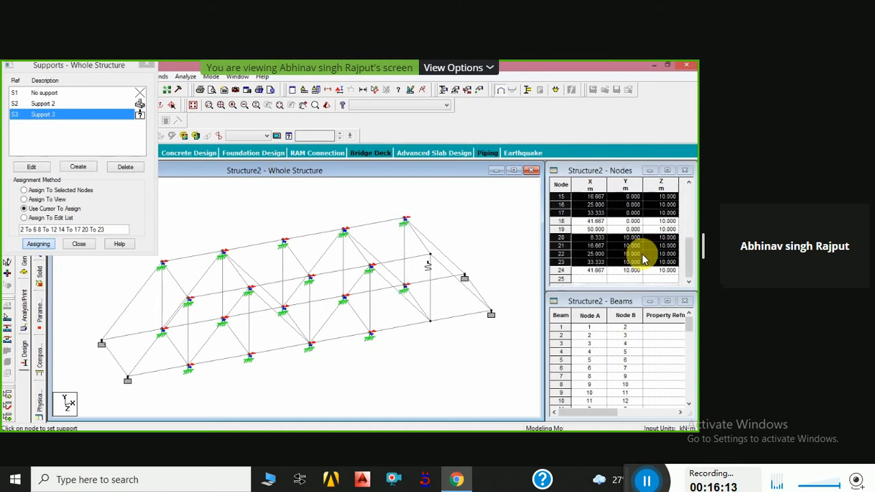
{"action": "left_click", "coordinate": [430, 256]}
{"action": "left_click", "coordinate": [432, 319]}
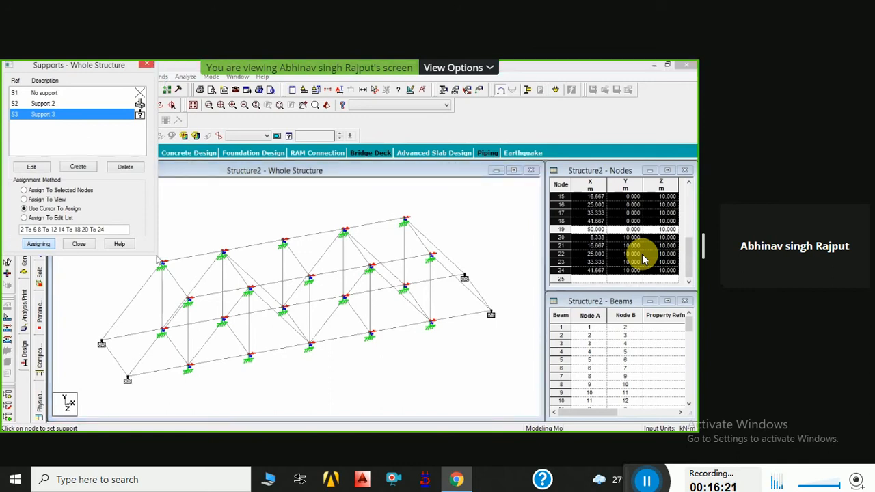
{"action": "key", "text": "Escape"}
- Select vertical beam 32 between nodes 14 and 20, and decline the auto save
{"action": "left_click", "coordinate": [190, 331]}
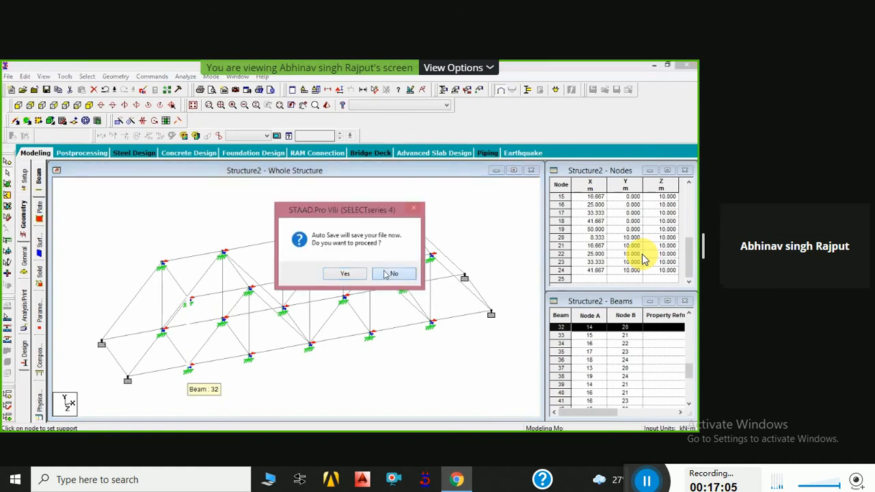
{"action": "left_click", "coordinate": [389, 274]}
- Change the Zoom meeting view from side-by-side to the Standard layout and display it in full screen
{"action": "left_click", "coordinate": [846, 17]}
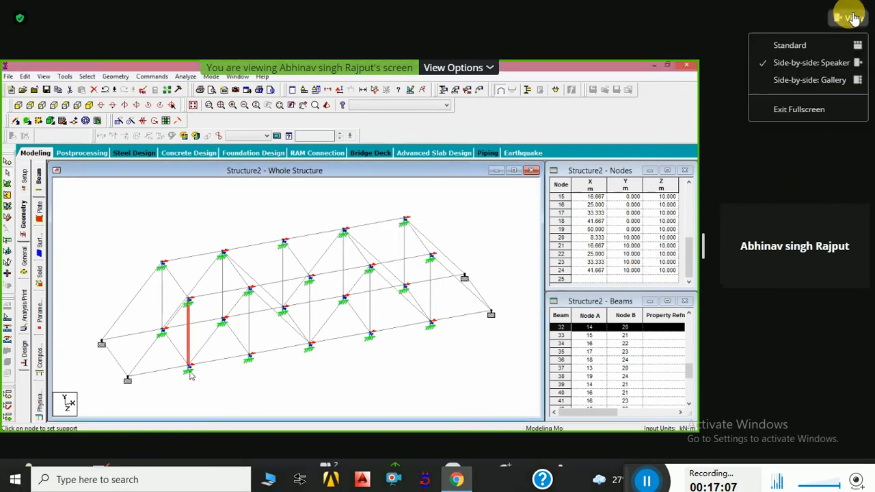
{"action": "left_click", "coordinate": [820, 111]}
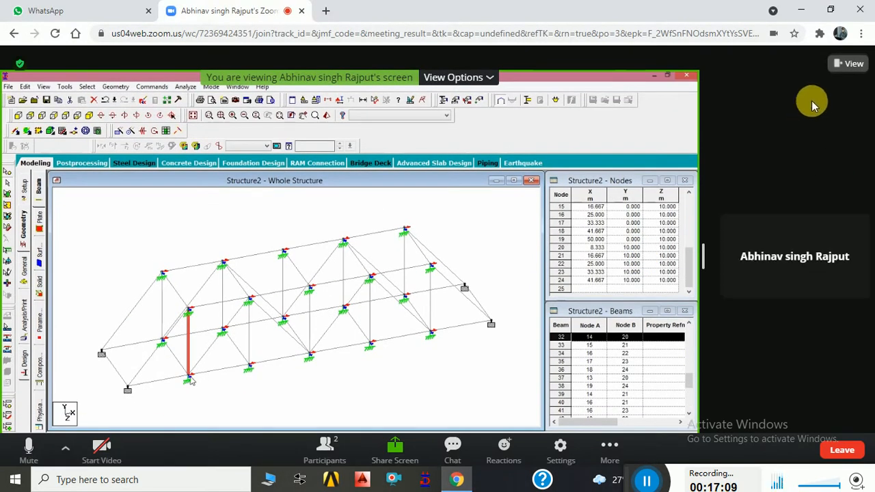
{"action": "left_click", "coordinate": [850, 63]}
{"action": "left_click", "coordinate": [789, 90]}
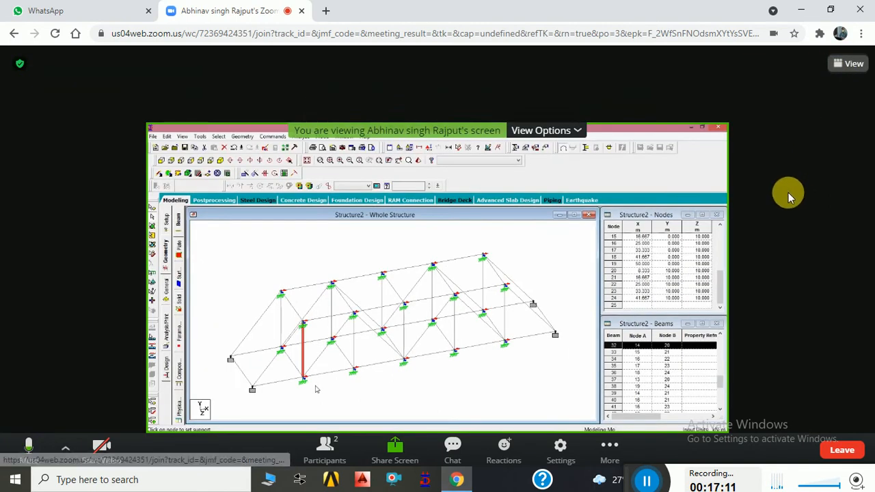
{"action": "left_click", "coordinate": [849, 65]}
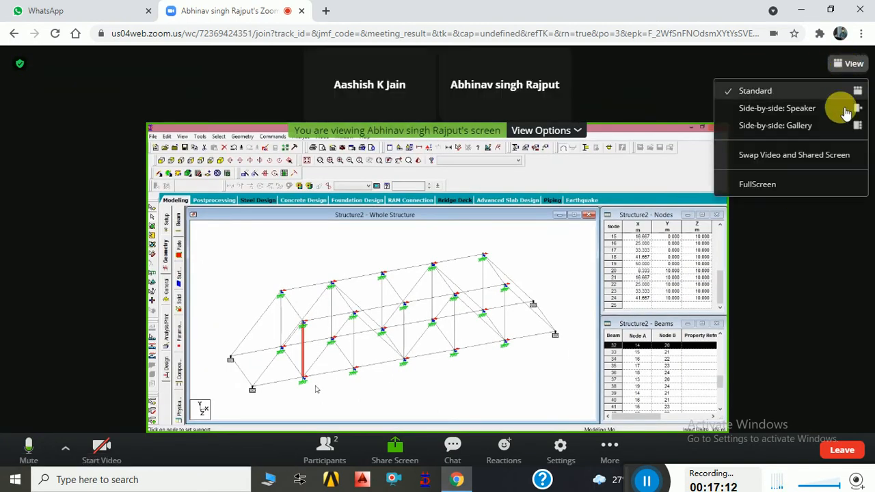
{"action": "left_click", "coordinate": [777, 182]}
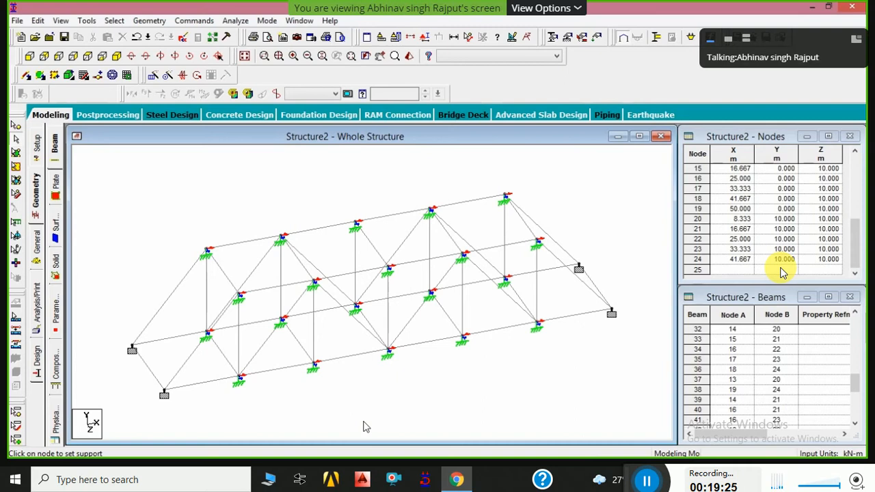
- Highlight the front truss's bottom chord members one after another from node 13 to node 19, and clear the selection
{"action": "left_click", "coordinate": [224, 382]}
{"action": "left_click", "coordinate": [283, 372]}
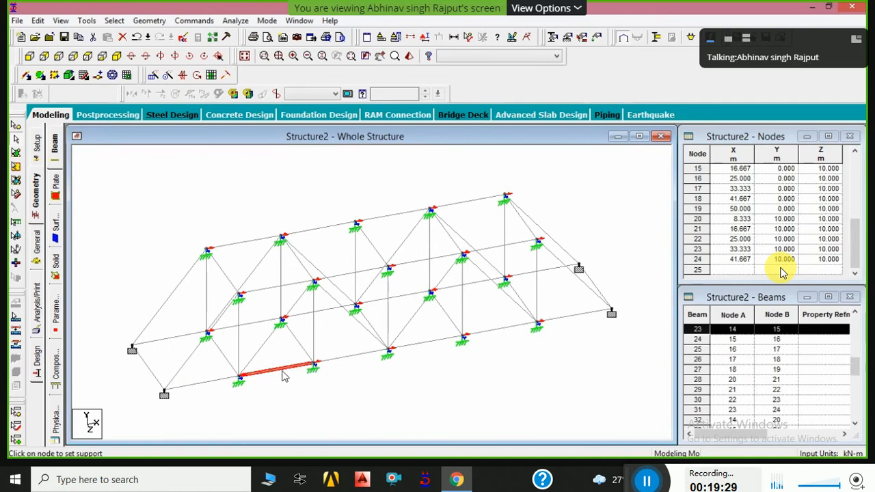
{"action": "left_click", "coordinate": [349, 359]}
{"action": "left_click", "coordinate": [437, 342]}
{"action": "left_click", "coordinate": [444, 340]}
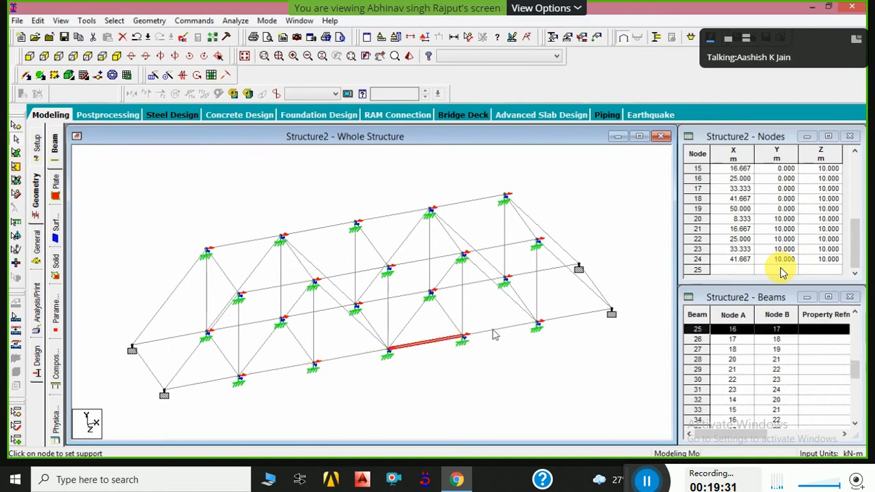
{"action": "left_click", "coordinate": [496, 332]}
{"action": "left_click", "coordinate": [567, 320]}
{"action": "left_click", "coordinate": [441, 384]}
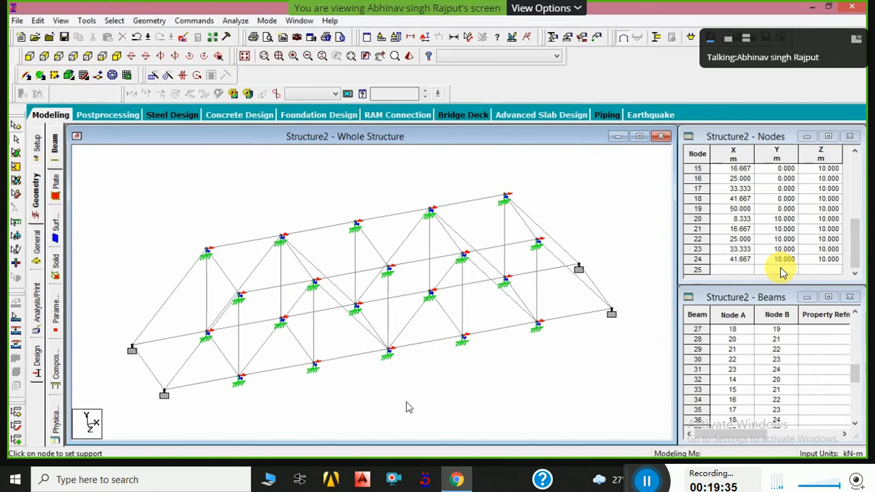
- Select the front truss's bottom chord beams 22 to 27 together, followed by cross beam 44 between nodes 2 and 14
{"action": "left_click", "coordinate": [213, 384]}
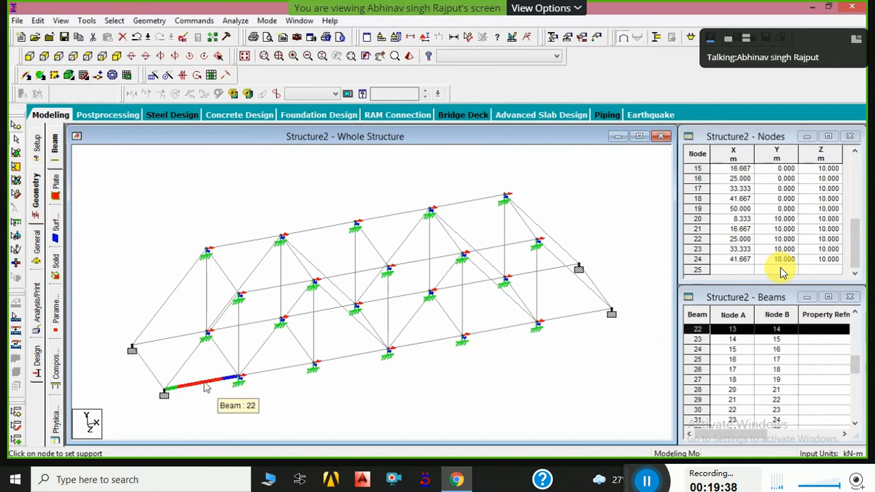
{"action": "left_click", "coordinate": [265, 373], "text": "ctrl"}
{"action": "left_click", "coordinate": [341, 357], "text": "ctrl"}
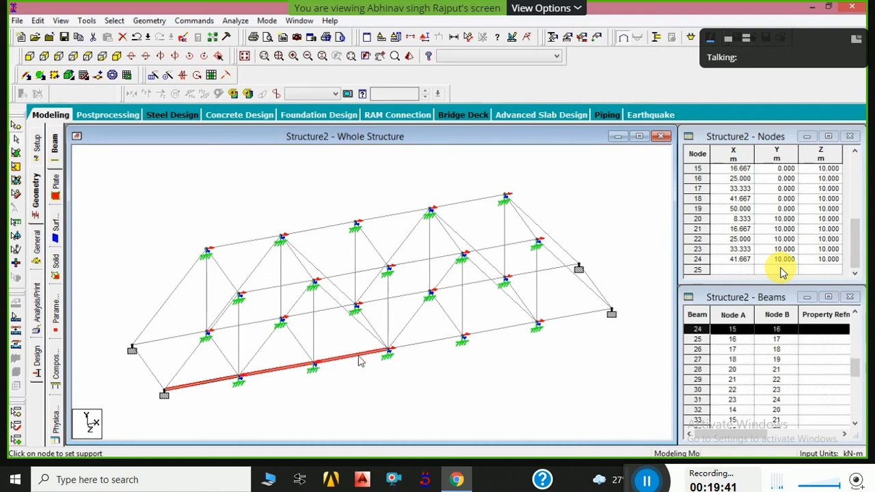
{"action": "left_click", "coordinate": [430, 344], "text": "ctrl"}
{"action": "left_click", "coordinate": [500, 329], "text": "ctrl"}
{"action": "left_click", "coordinate": [564, 318], "text": "ctrl"}
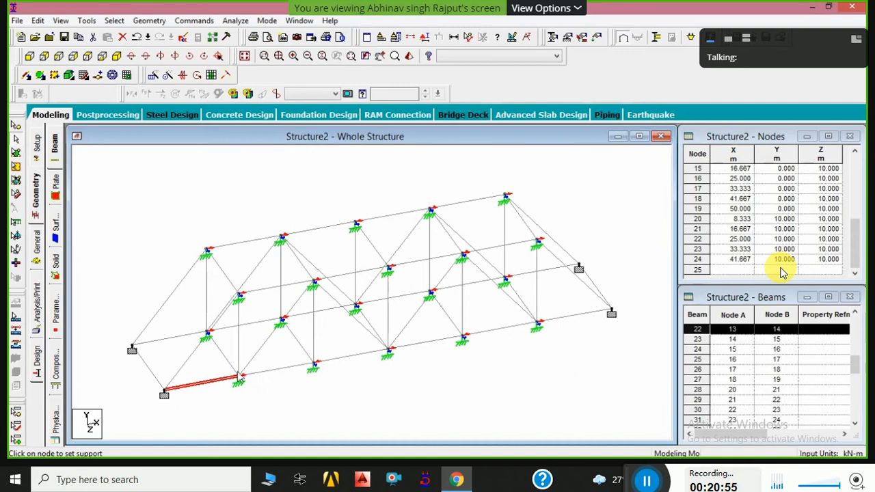
{"action": "left_click", "coordinate": [229, 360]}
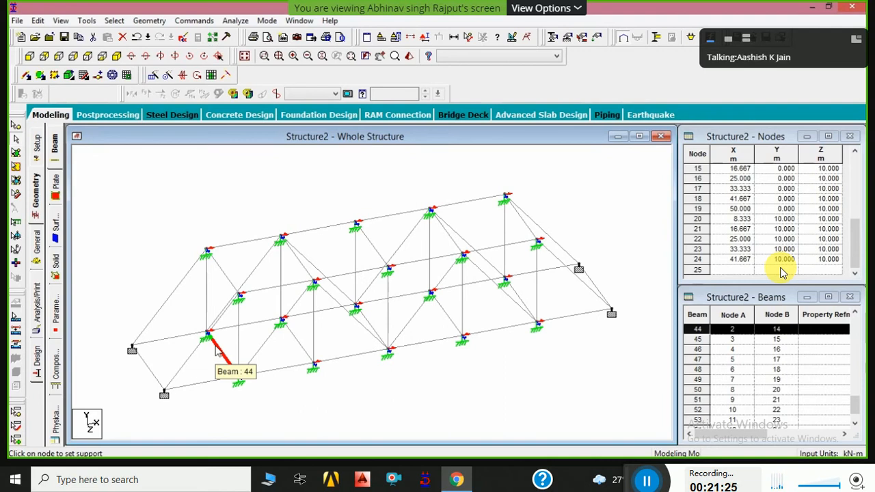
- Show the truss in front view and in isometric view, and open the General modeling page
{"action": "left_click", "coordinate": [32, 57]}
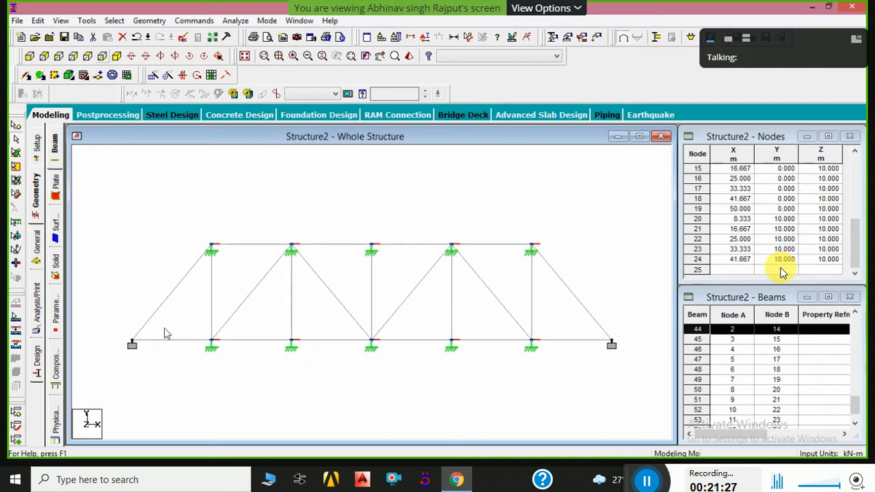
{"action": "left_click", "coordinate": [116, 56]}
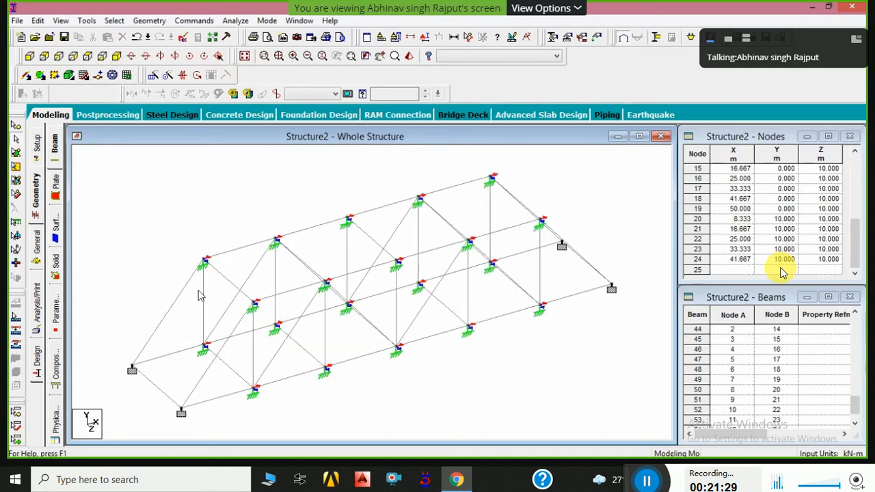
{"action": "left_click", "coordinate": [39, 249]}
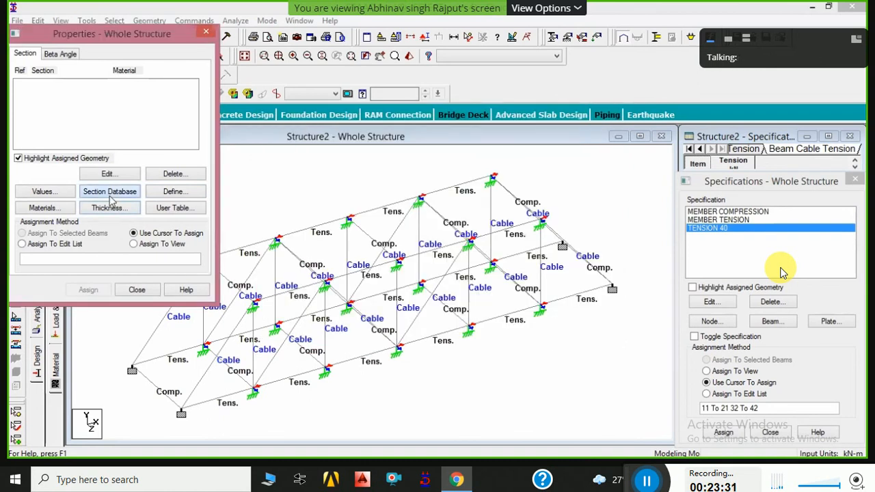
- Add the Indian steel I Shape section I80016B50012 from the section database to the structure's properties
{"action": "left_click", "coordinate": [109, 192]}
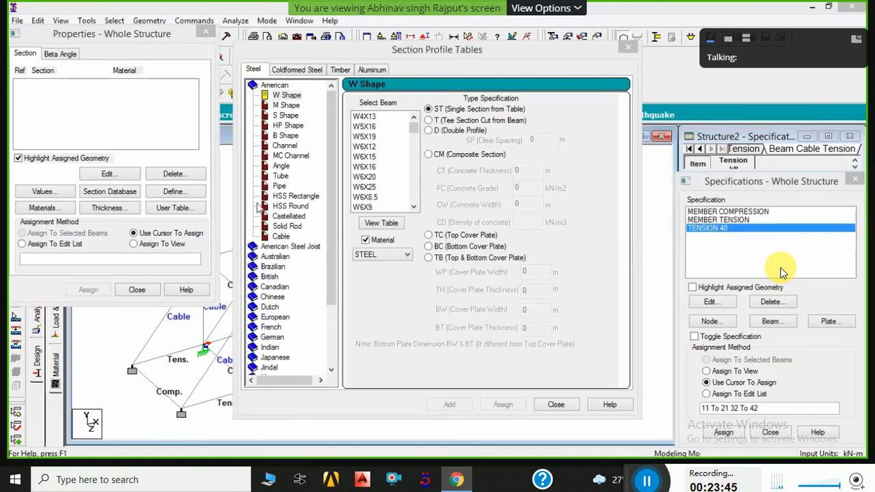
{"action": "left_click_drag", "start_coordinate": [330, 243], "coordinate": [312, 370]}
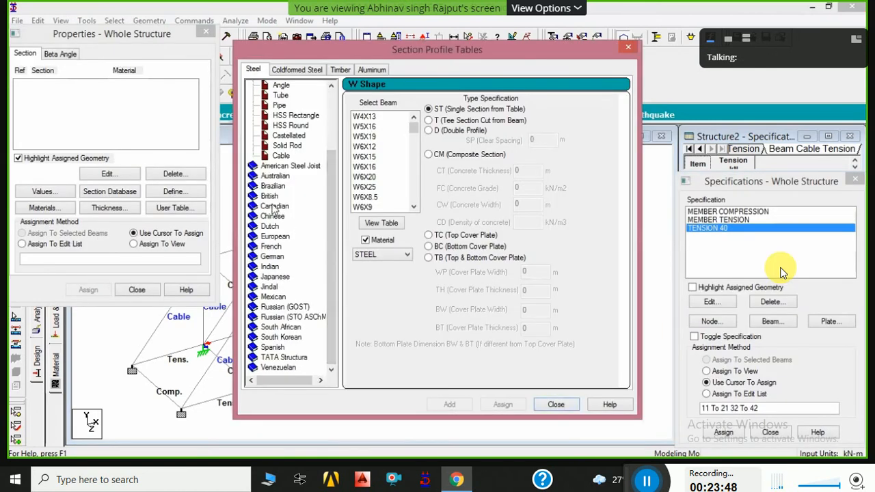
{"action": "double_click", "coordinate": [270, 266]}
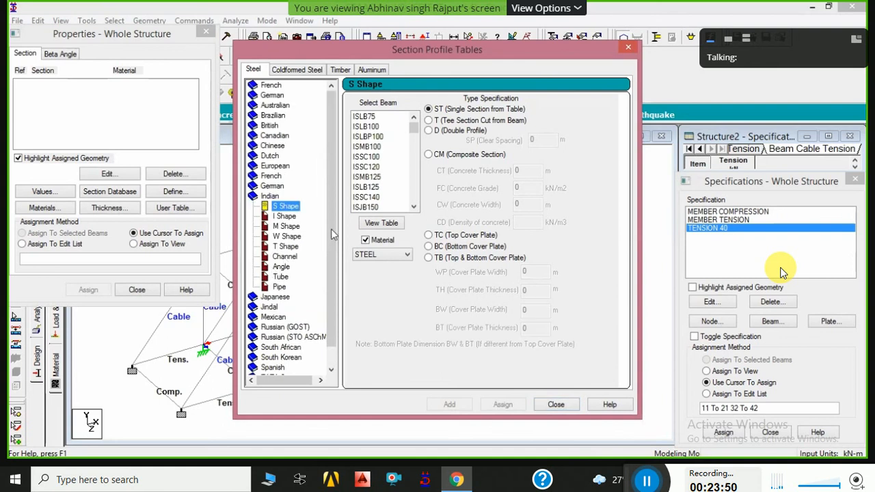
{"action": "left_click", "coordinate": [294, 216]}
{"action": "left_click", "coordinate": [379, 167]}
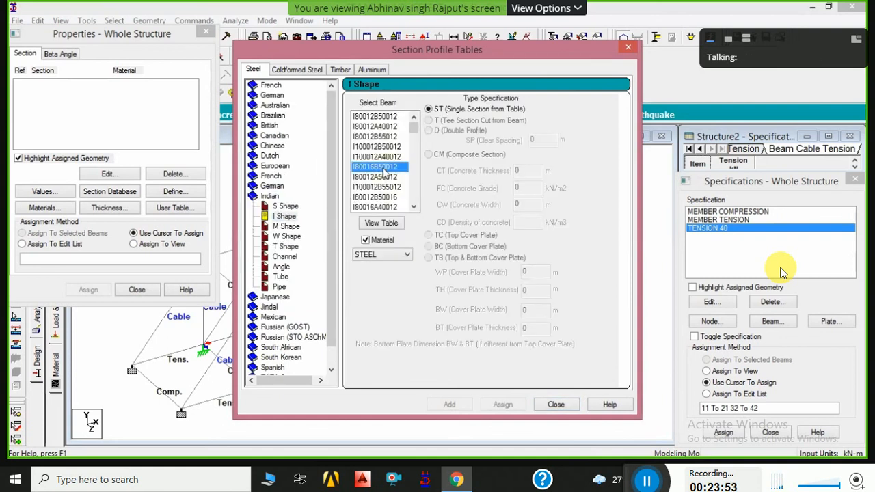
{"action": "double_click", "coordinate": [380, 167]}
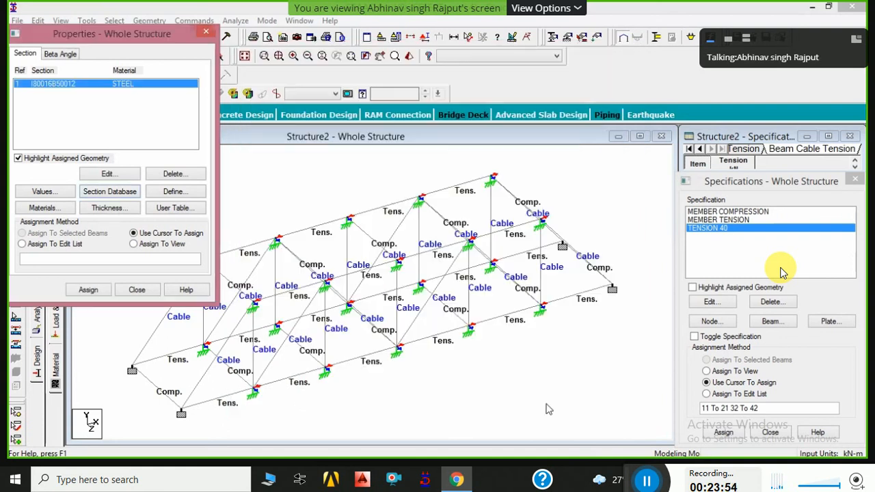
- Add a plate element thickness property of 0.1 m at all four nodes with CONCRETE as the material
{"action": "left_click", "coordinate": [110, 208]}
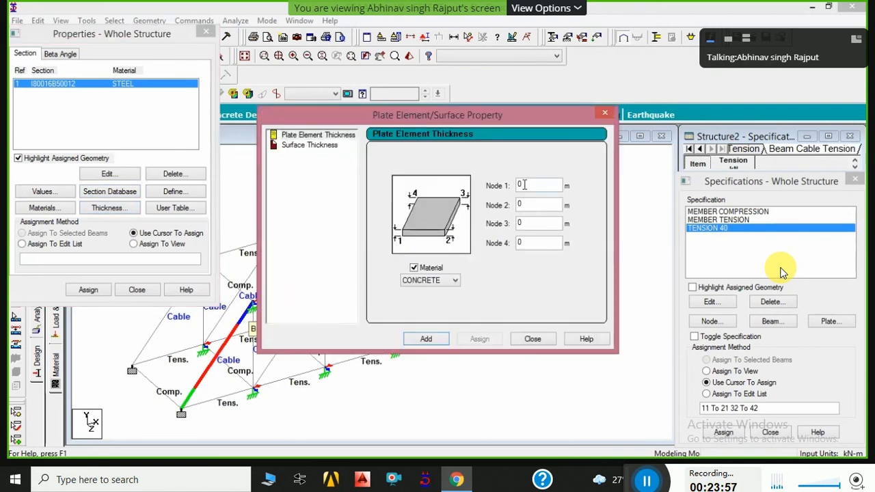
{"action": "left_click", "coordinate": [525, 185]}
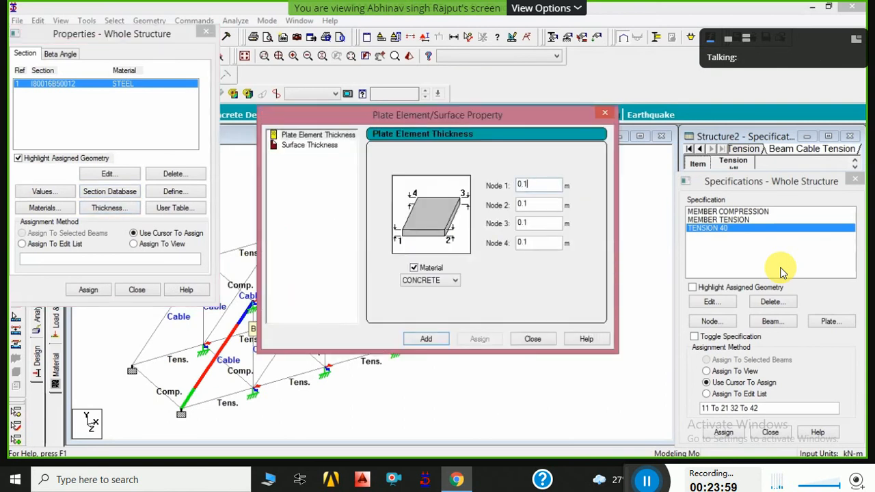
{"action": "left_click", "coordinate": [428, 337]}
{"action": "left_click", "coordinate": [532, 339]}
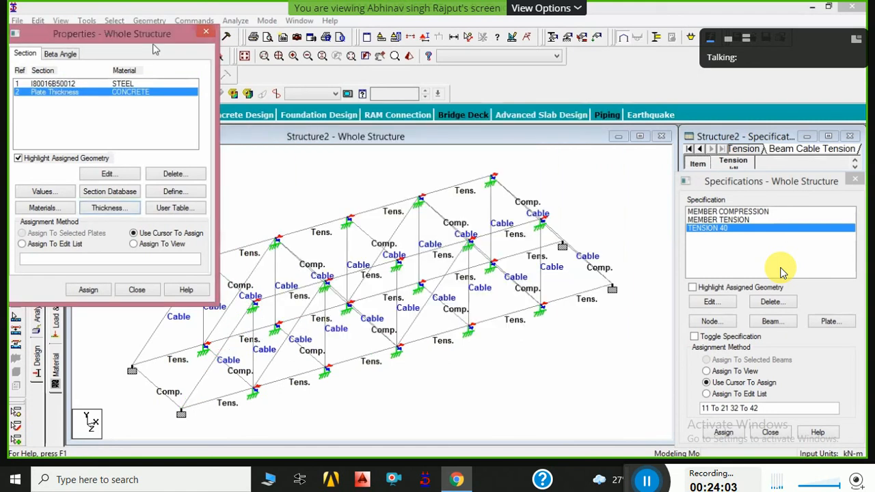
- Select all bottom-level beams of the truss in front view and fill the panels between them with plates
{"action": "left_click_drag", "start_coordinate": [119, 38], "coordinate": [622, 64]}
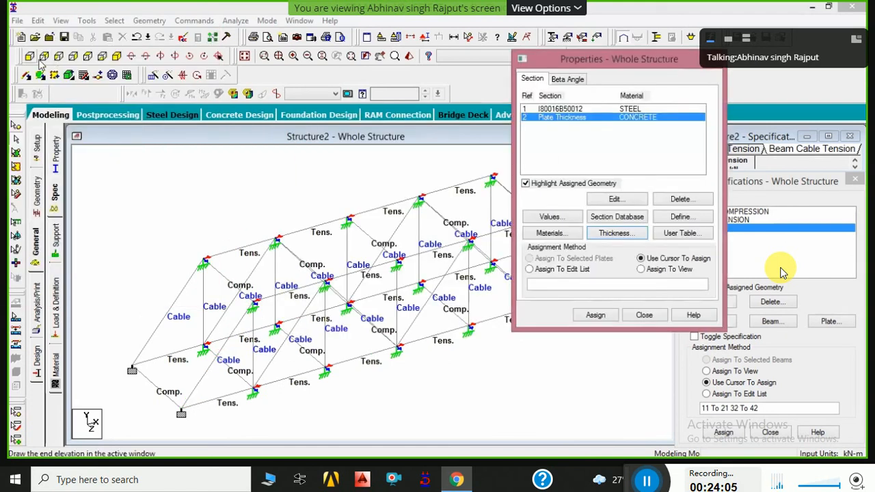
{"action": "left_click", "coordinate": [41, 59]}
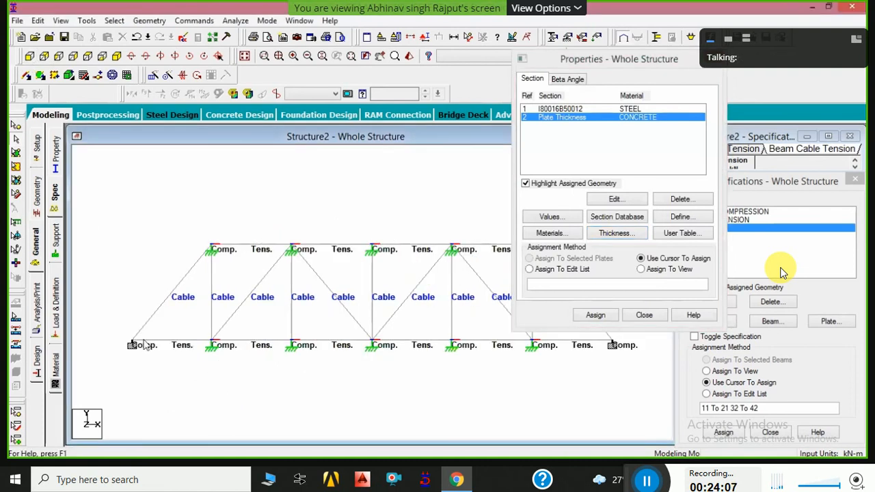
{"action": "left_click_drag", "start_coordinate": [112, 324], "coordinate": [635, 422]}
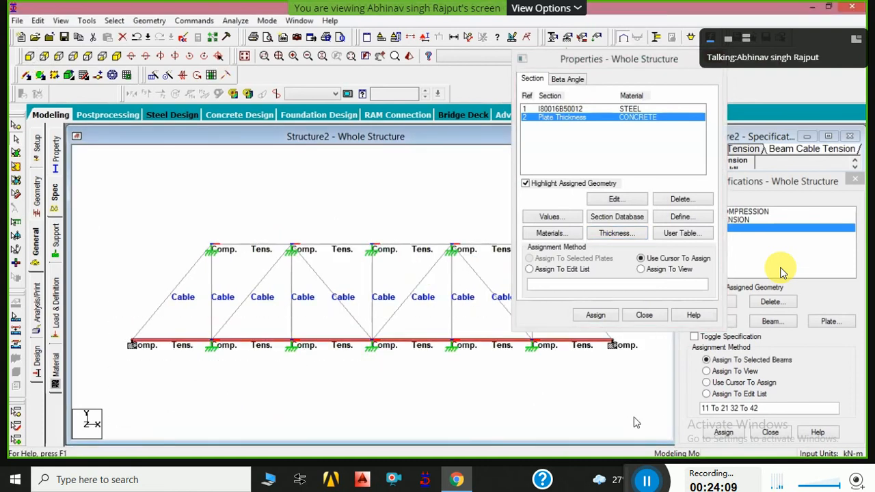
{"action": "left_click", "coordinate": [212, 79]}
{"action": "left_click", "coordinate": [483, 262]}
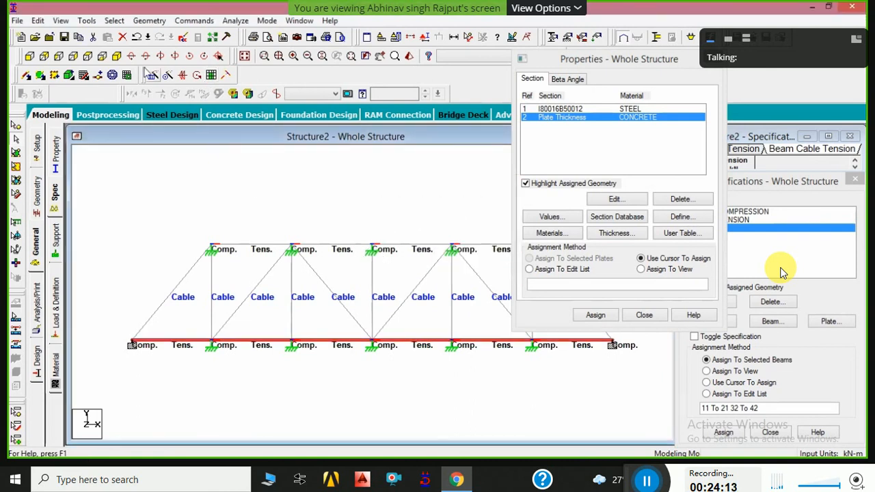
{"action": "left_click", "coordinate": [160, 161]}
{"action": "left_click", "coordinate": [117, 55]}
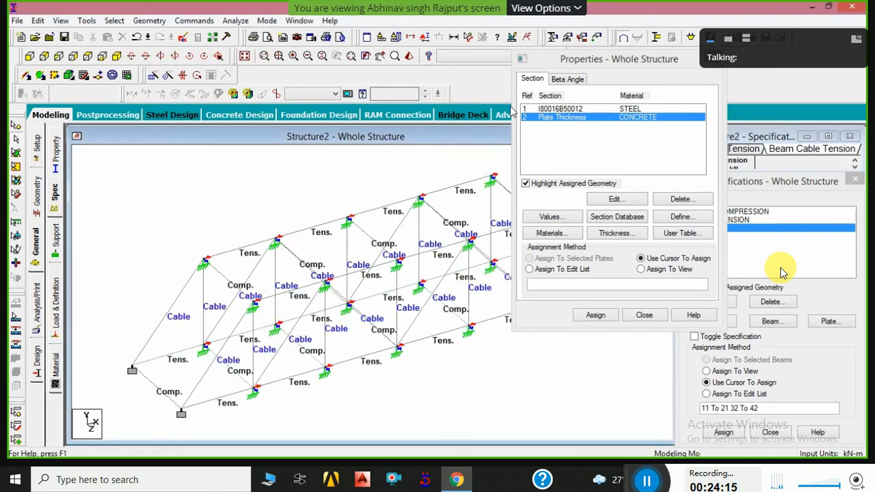
- Assign the I80016B50012 steel section to all members using the Assign To View method
{"action": "left_click", "coordinate": [584, 110]}
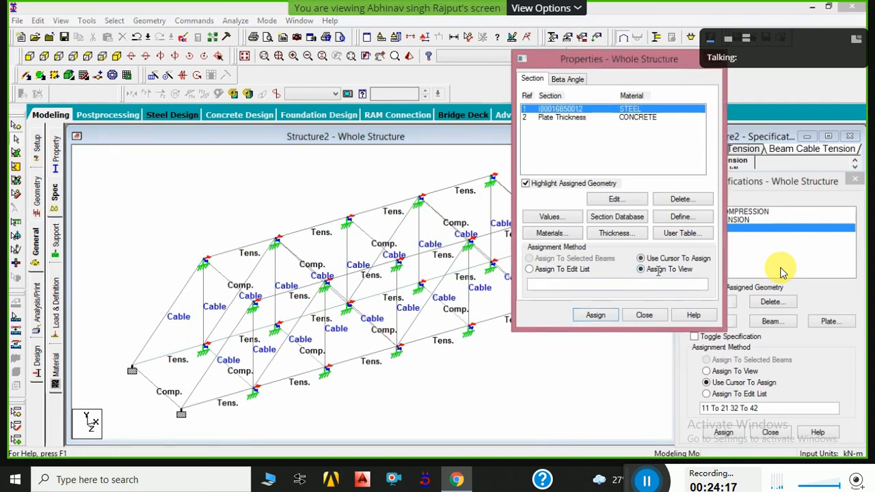
{"action": "left_click", "coordinate": [657, 269]}
{"action": "left_click", "coordinate": [595, 315]}
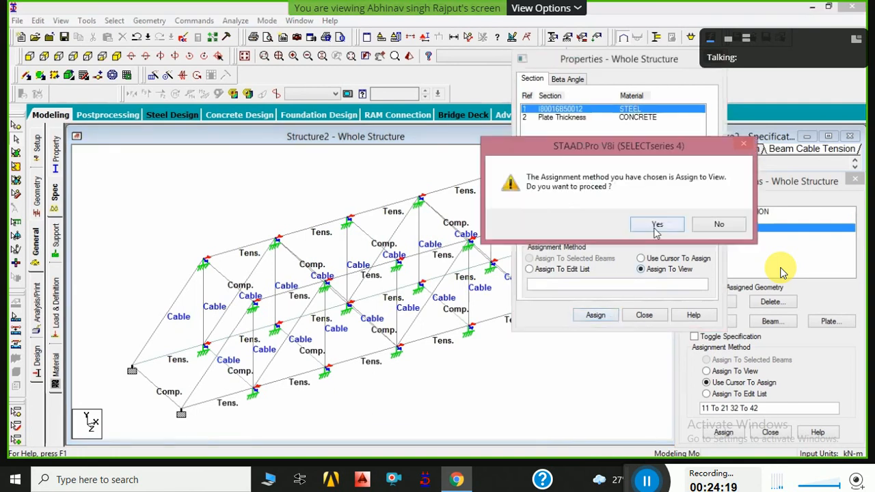
{"action": "left_click", "coordinate": [657, 225]}
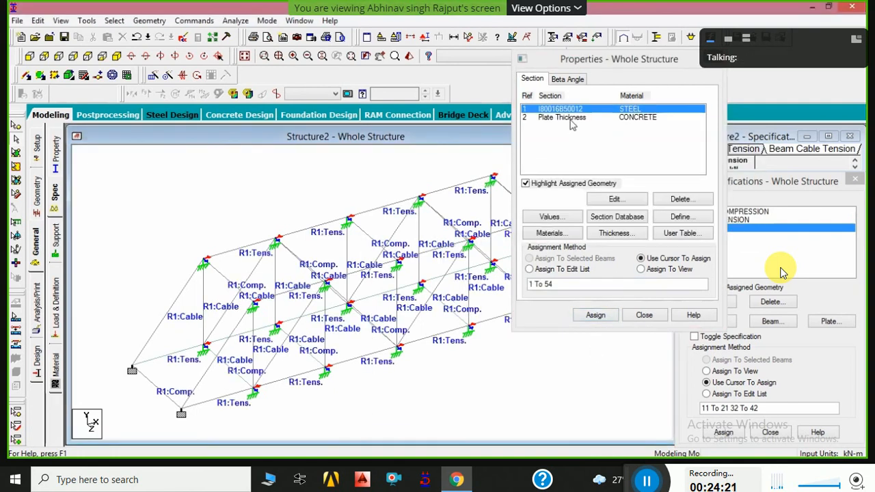
- Assign the concrete plate thickness property to all bottom-level plates with the Assign To View method and close the properties
{"action": "left_click", "coordinate": [647, 269]}
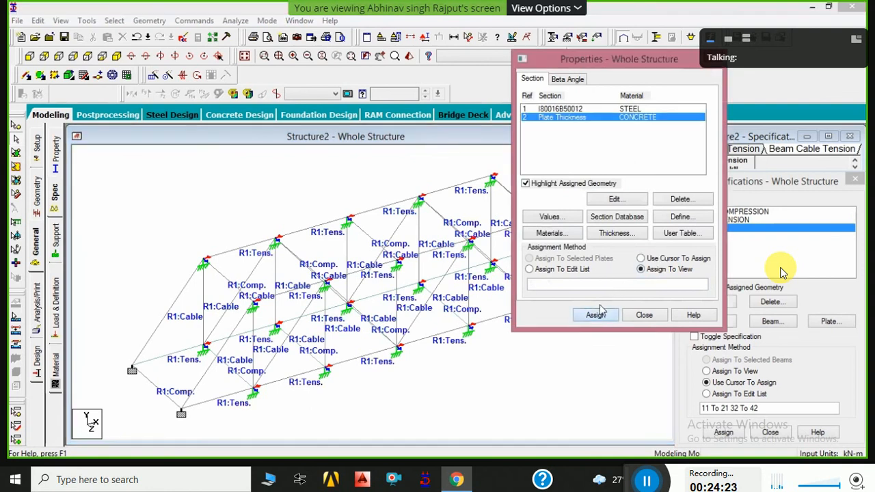
{"action": "left_click", "coordinate": [596, 315]}
{"action": "left_click", "coordinate": [656, 225]}
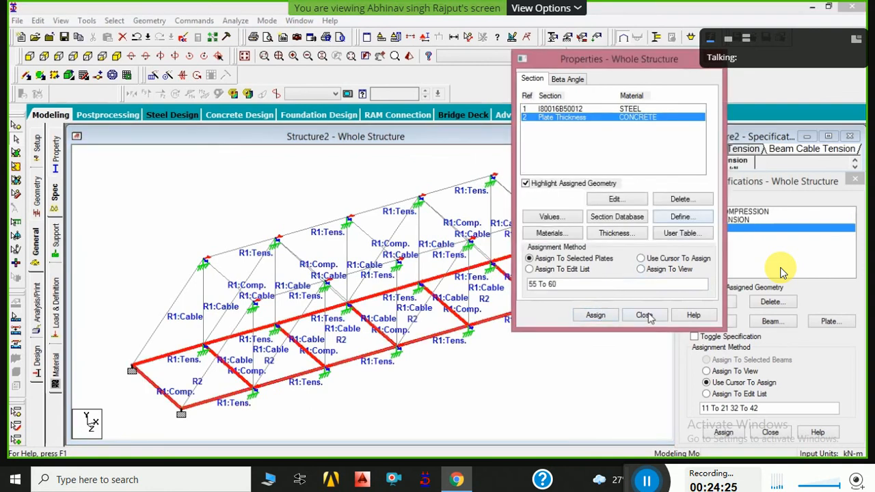
{"action": "left_click", "coordinate": [644, 315]}
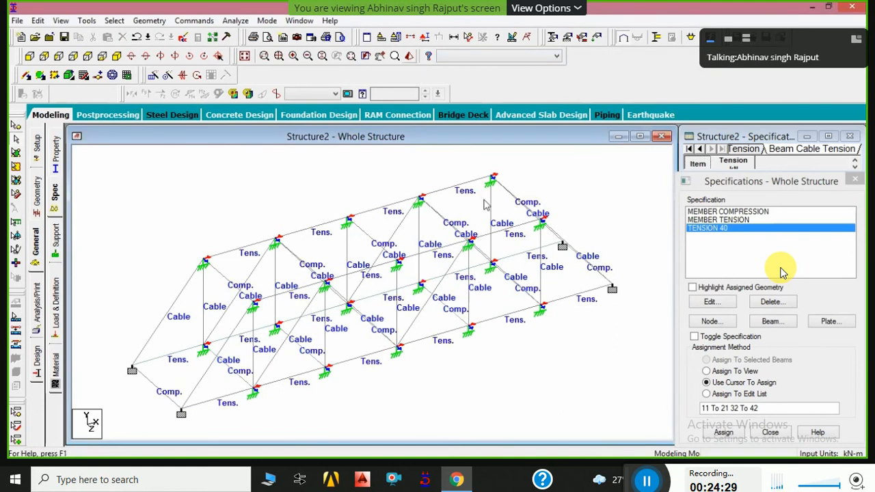
- Open the Load & Definition page and decline the Auto Save of the file
{"action": "left_click", "coordinate": [409, 55]}
{"action": "double_click", "coordinate": [486, 185]}
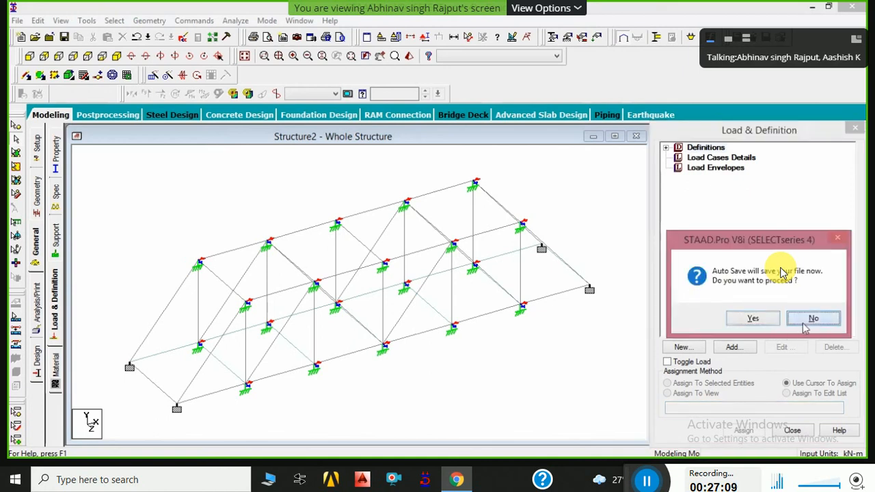
{"action": "left_click", "coordinate": [812, 317]}
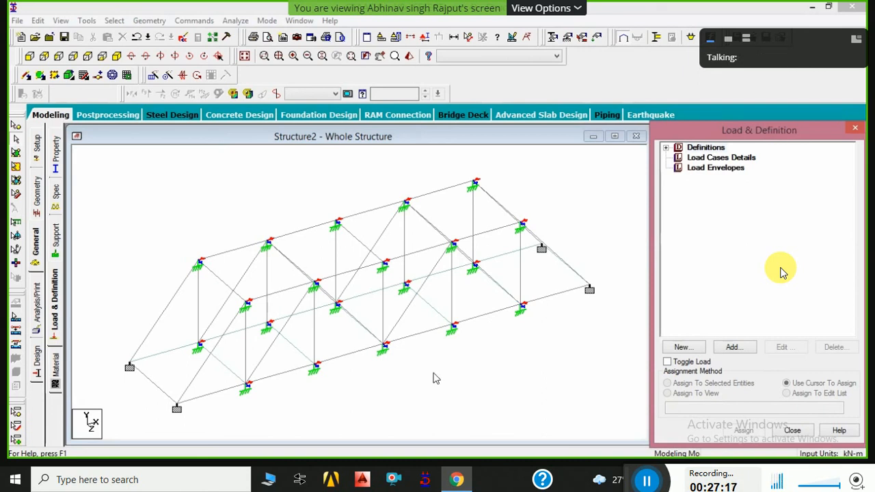
- Highlight the front truss's bottom chord beams 22 and 23 one after another and clear the selection
{"action": "left_click", "coordinate": [210, 401]}
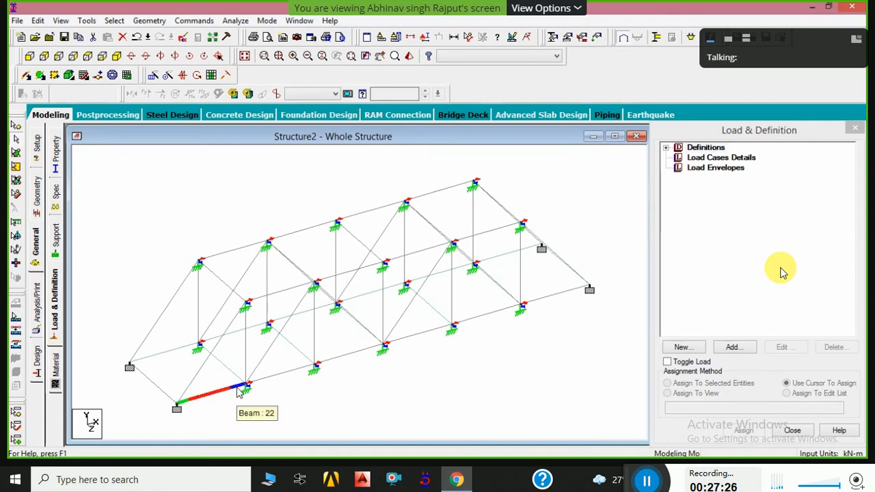
{"action": "left_click", "coordinate": [267, 406]}
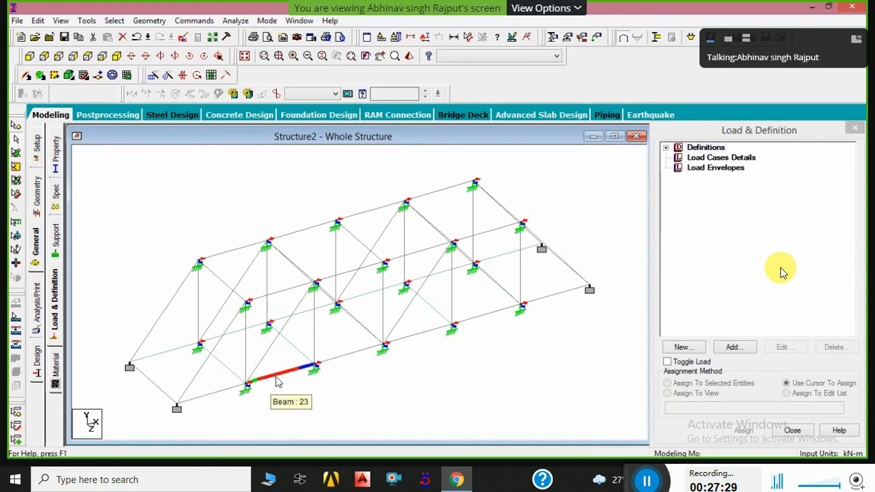
{"action": "left_click", "coordinate": [278, 377]}
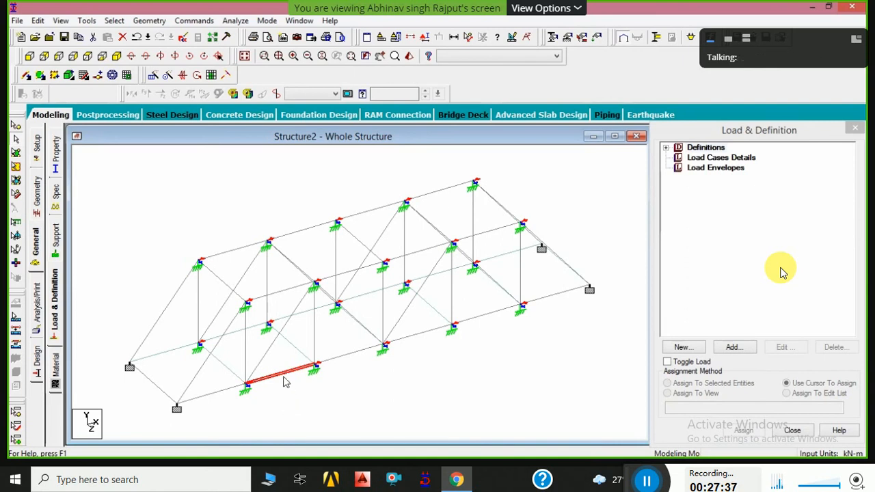
{"action": "left_click", "coordinate": [293, 391]}
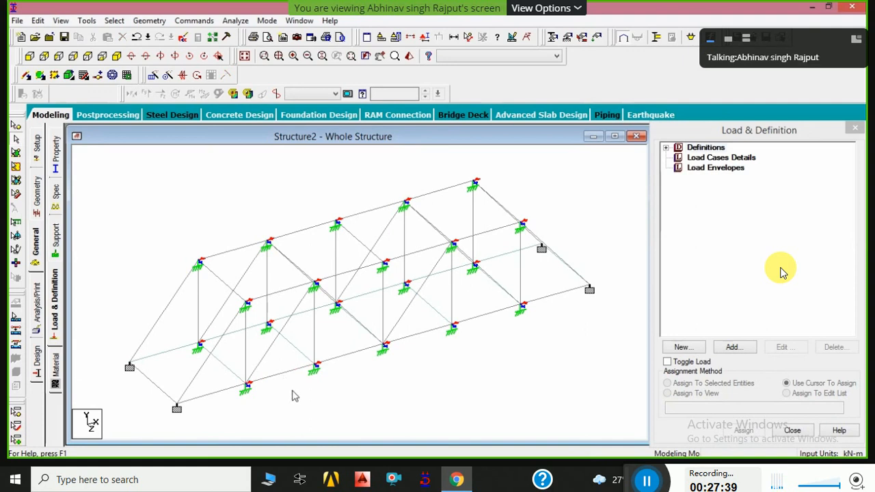